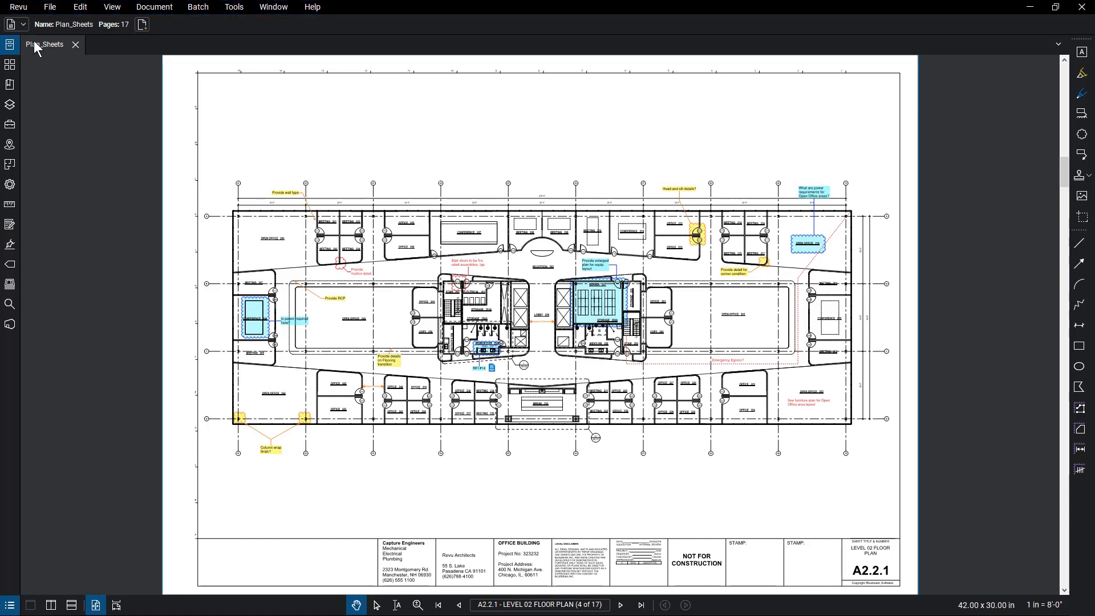
# Switch the interface profile to Revu Advanced and return to the Revu profile.
pyautogui.click(20, 7)
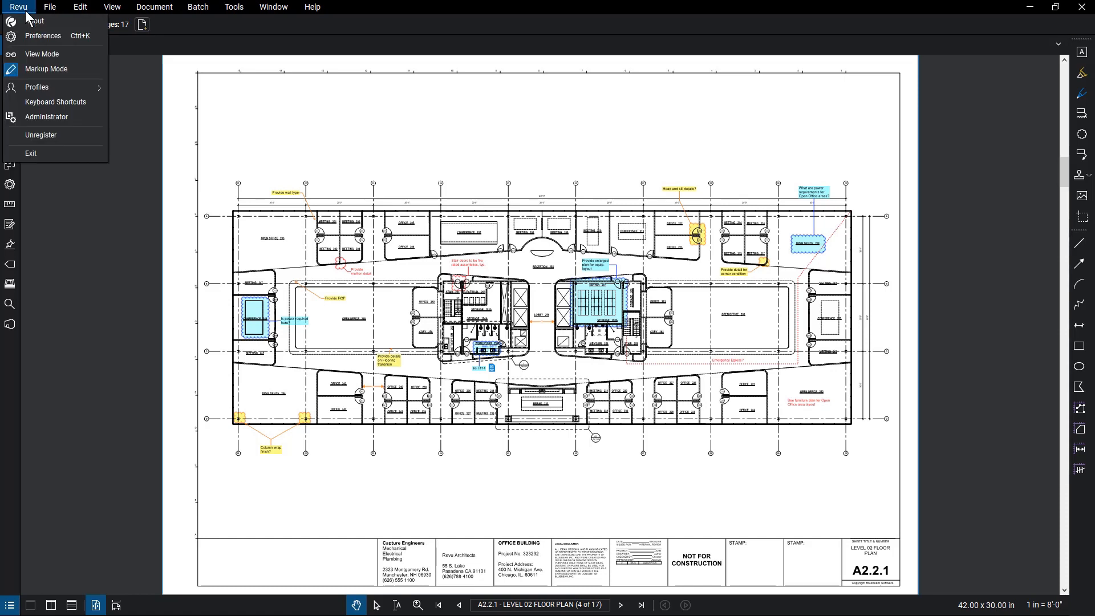
pyautogui.moveTo(94, 90)
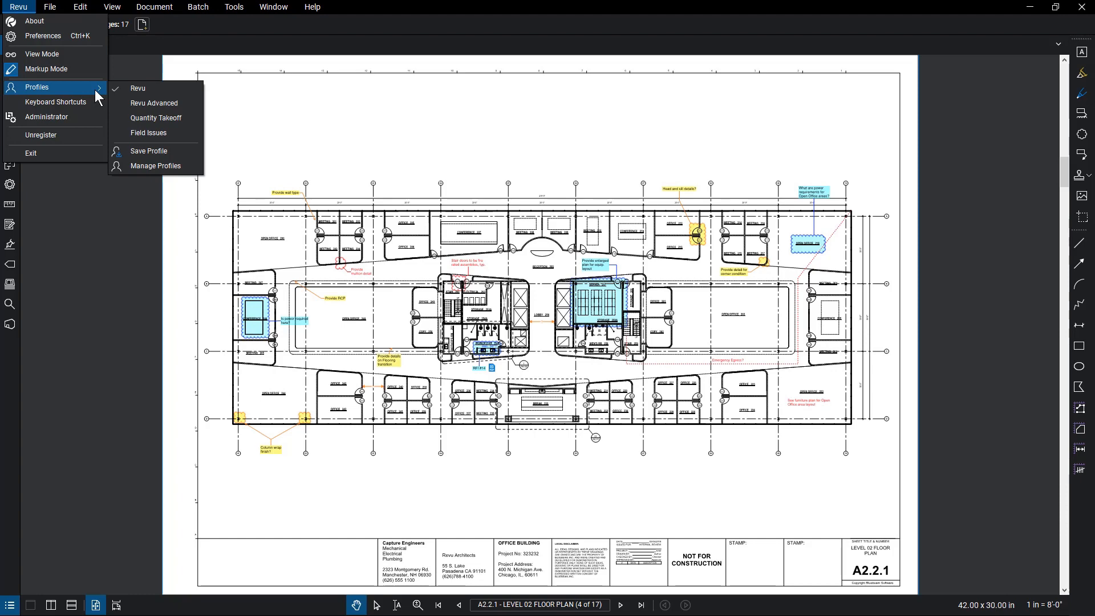
pyautogui.click(179, 103)
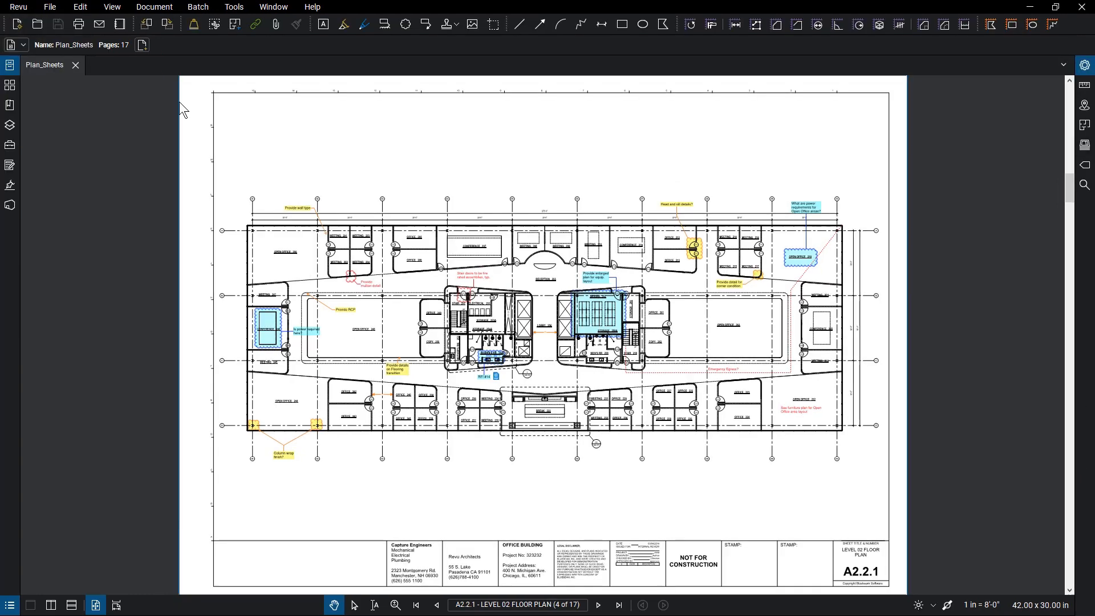
pyautogui.click(25, 9)
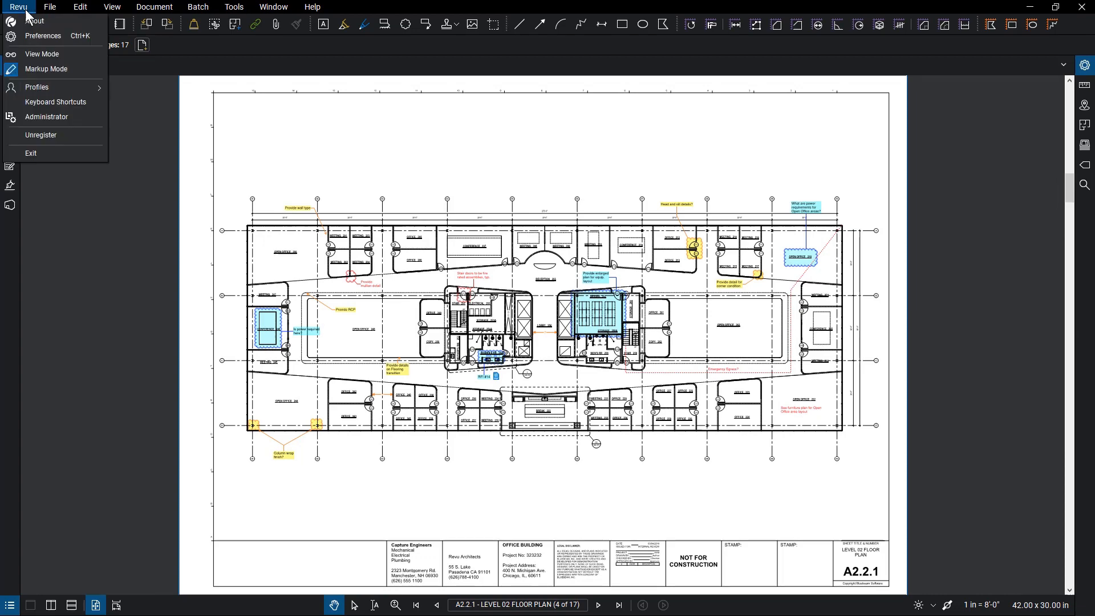
pyautogui.click(152, 89)
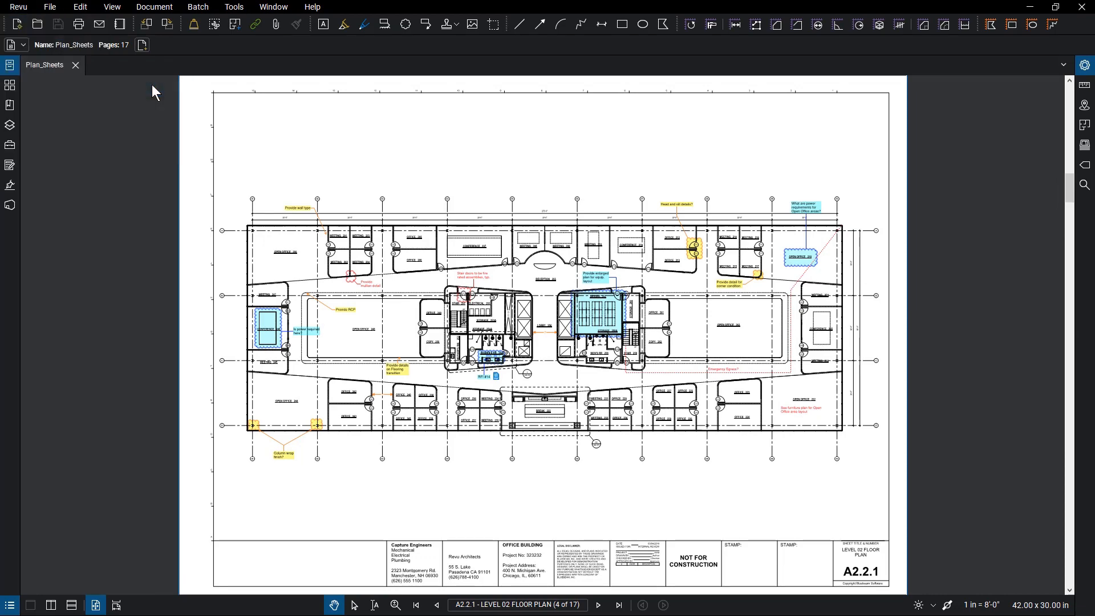
# Look through the available file, editing, view, document, batch, markup and measurement, window, and help commands.
pyautogui.click(52, 7)
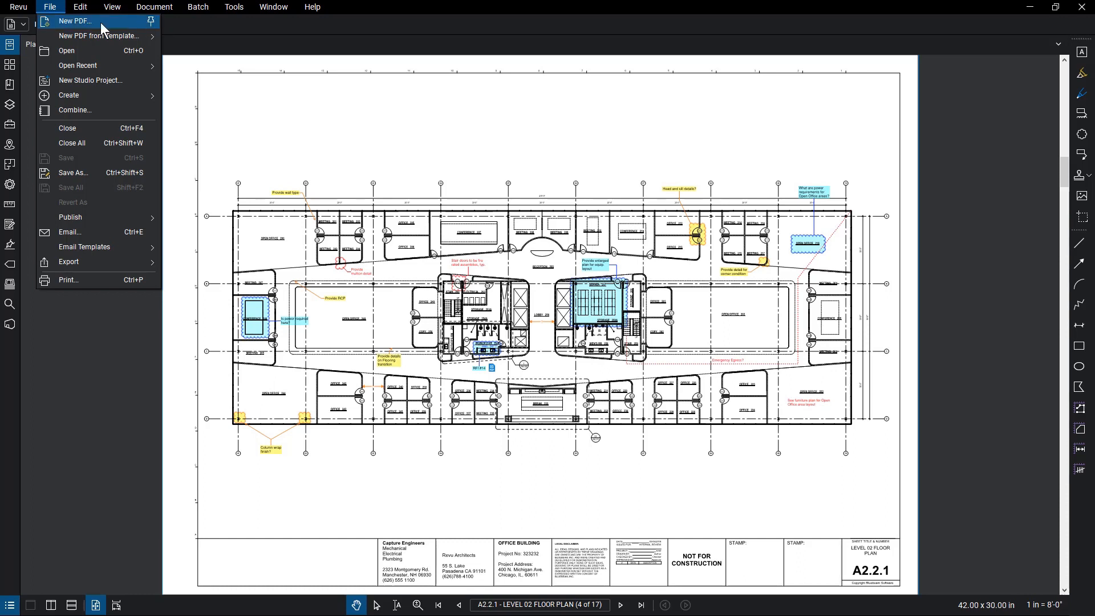
pyautogui.click(80, 7)
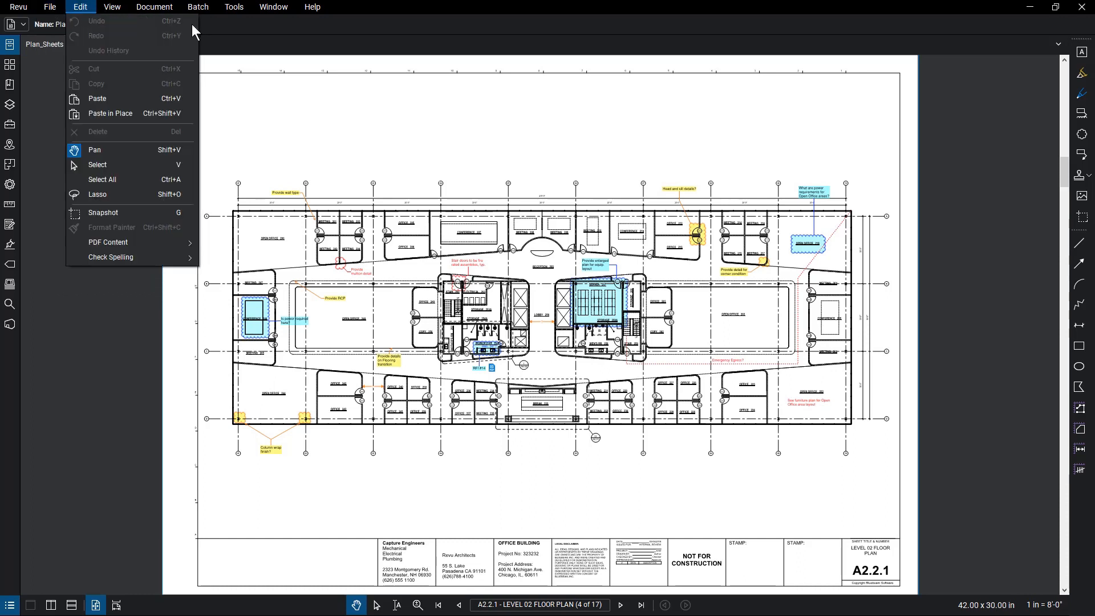
pyautogui.moveTo(113, 8)
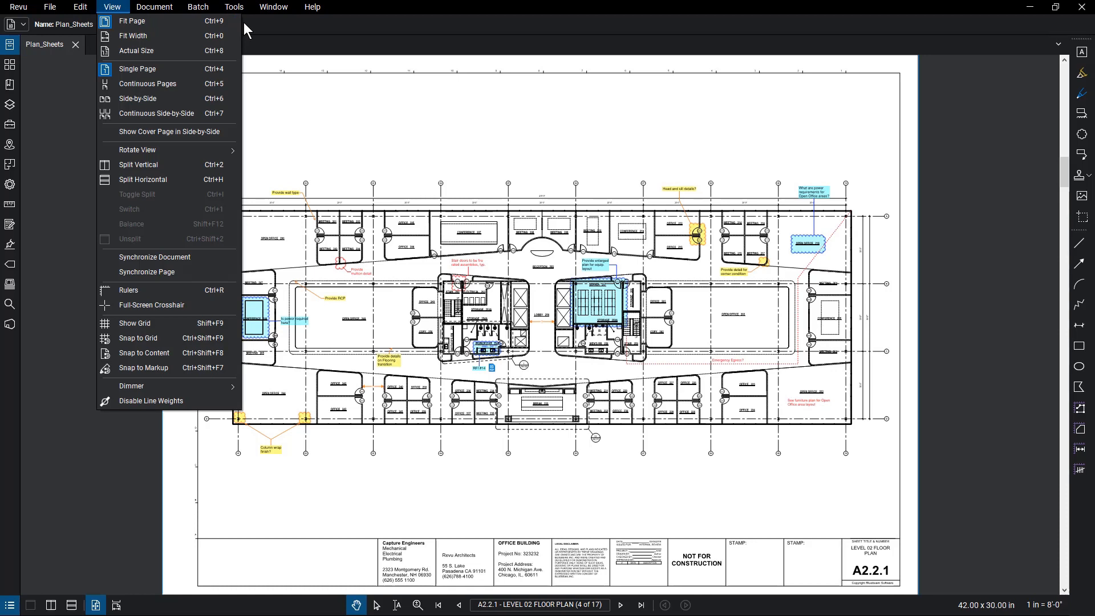
pyautogui.moveTo(154, 7)
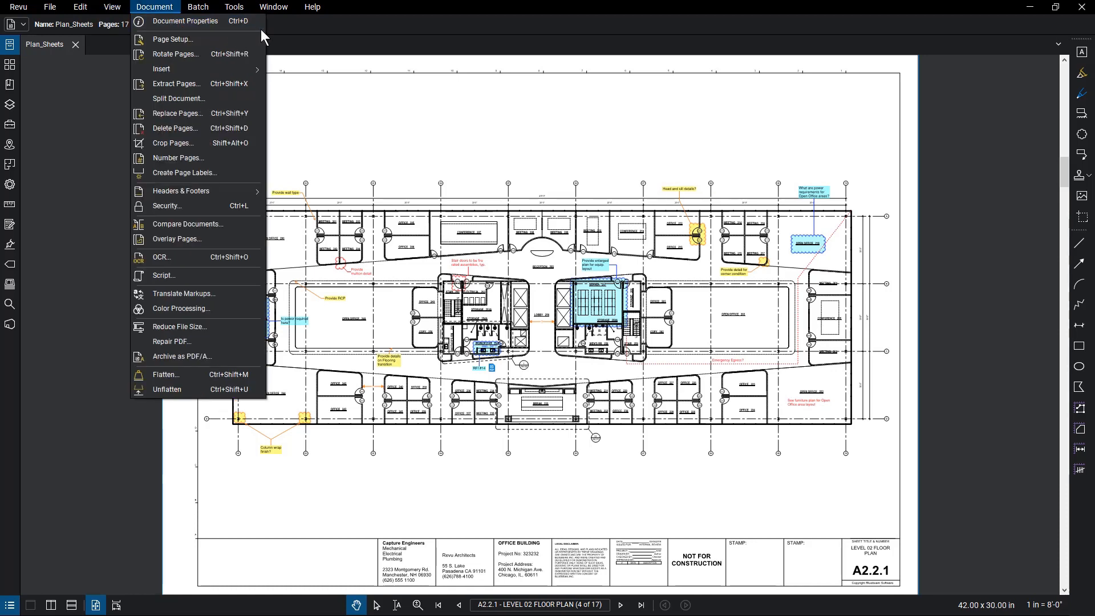
pyautogui.moveTo(198, 7)
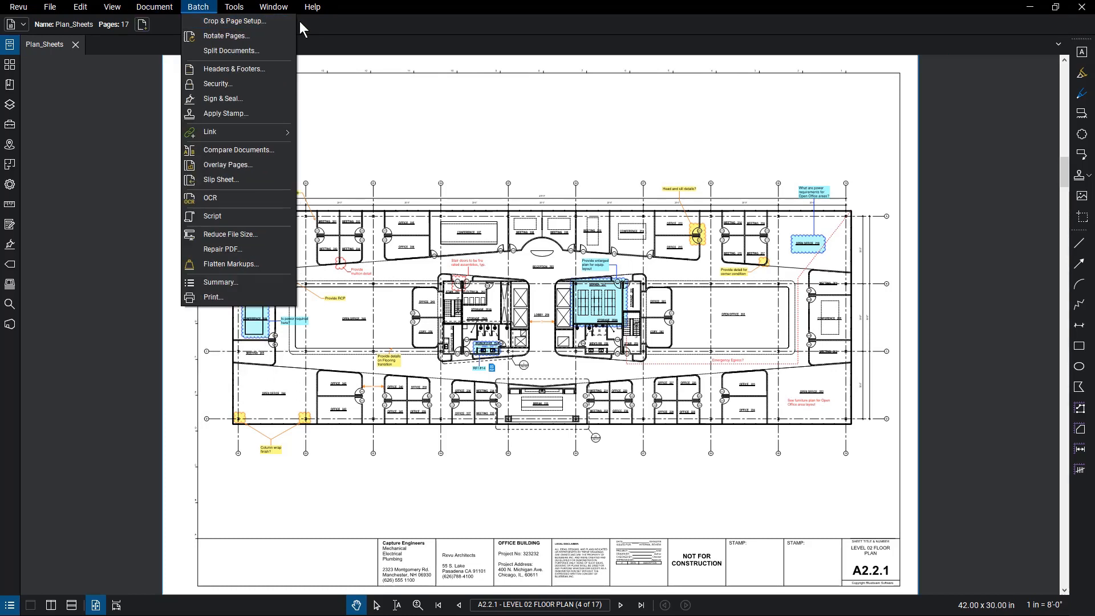
pyautogui.moveTo(234, 7)
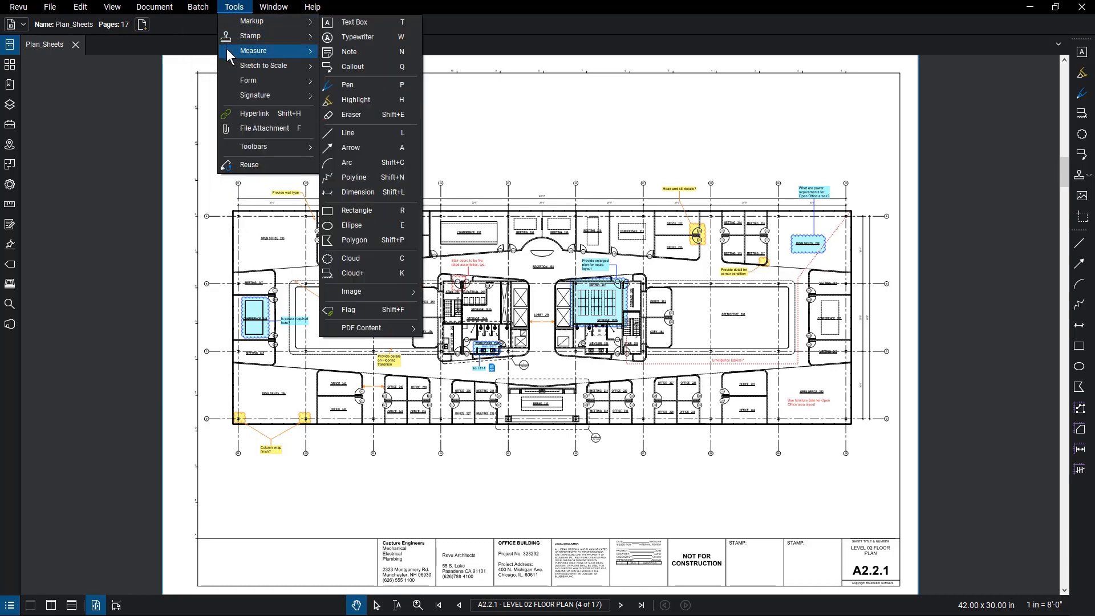
pyautogui.moveTo(227, 51)
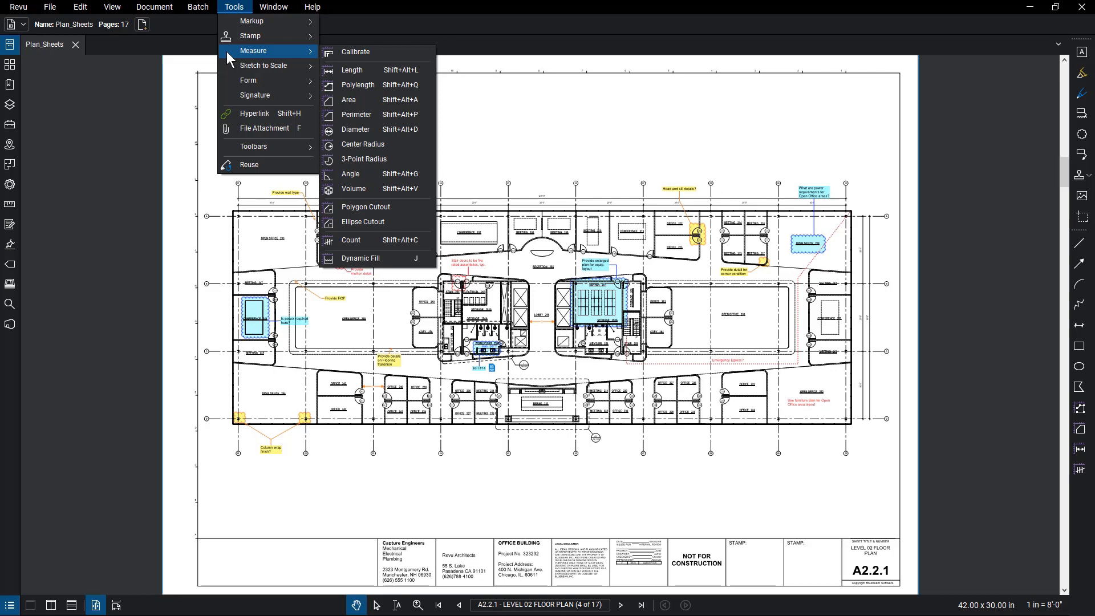
pyautogui.moveTo(234, 152)
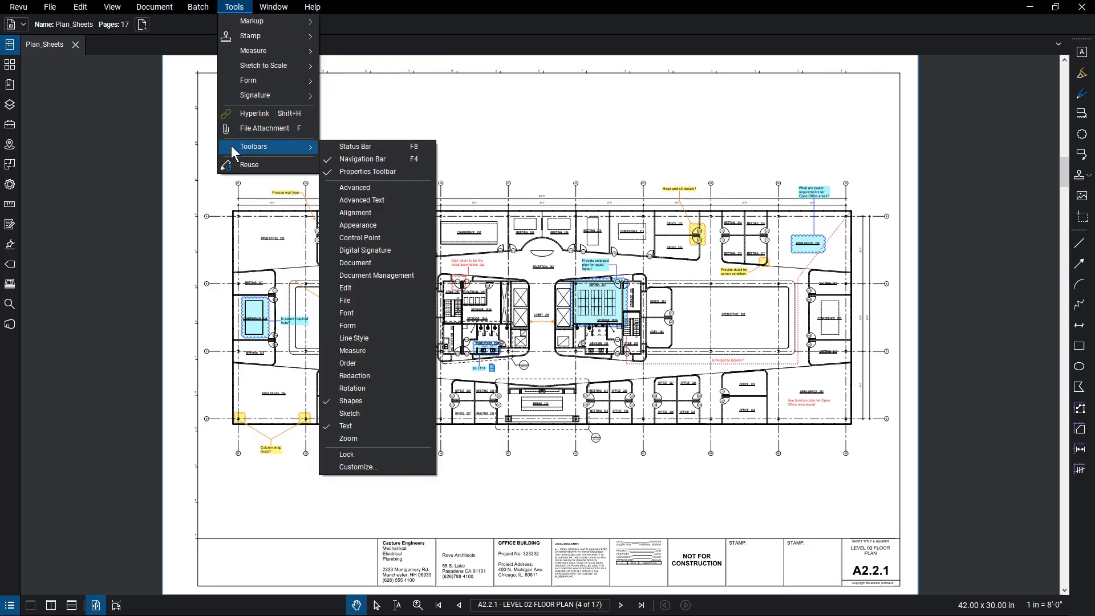
pyautogui.click(276, 15)
pyautogui.click(277, 7)
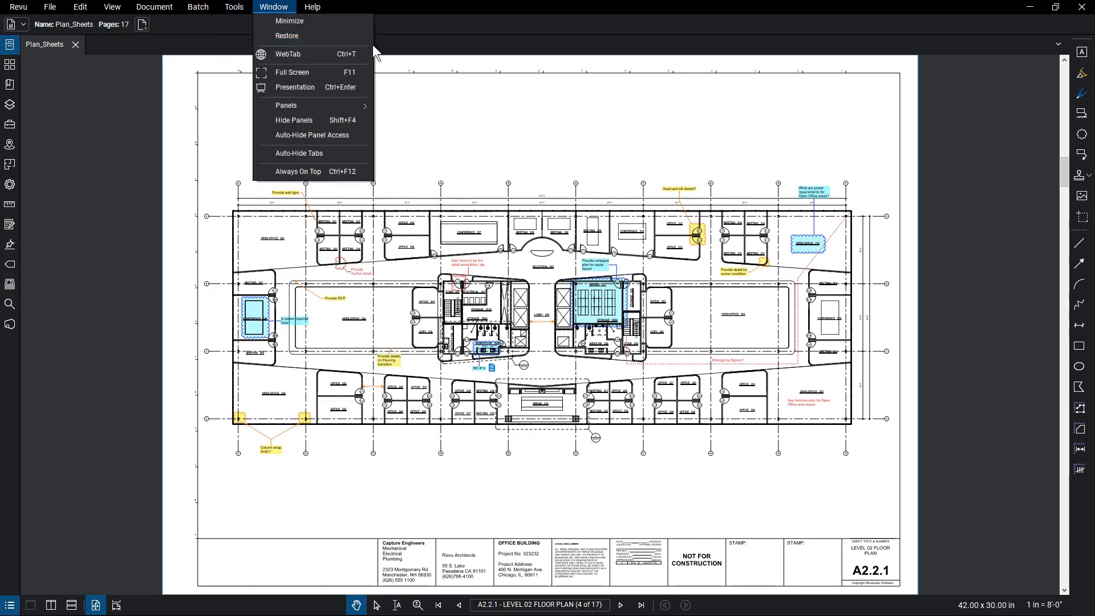
pyautogui.moveTo(312, 6)
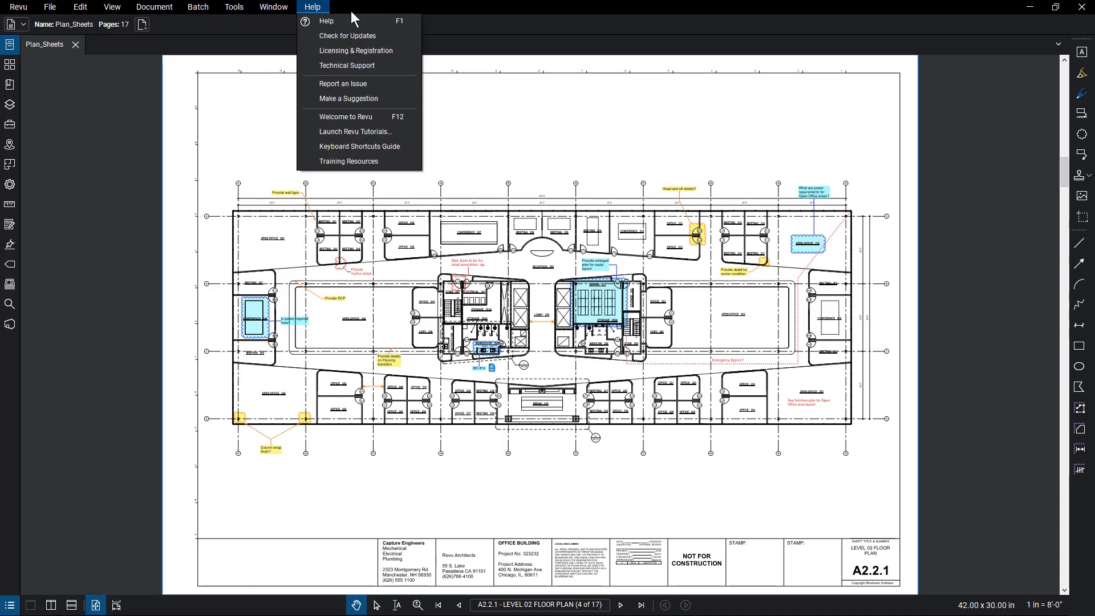
pyautogui.click(425, 19)
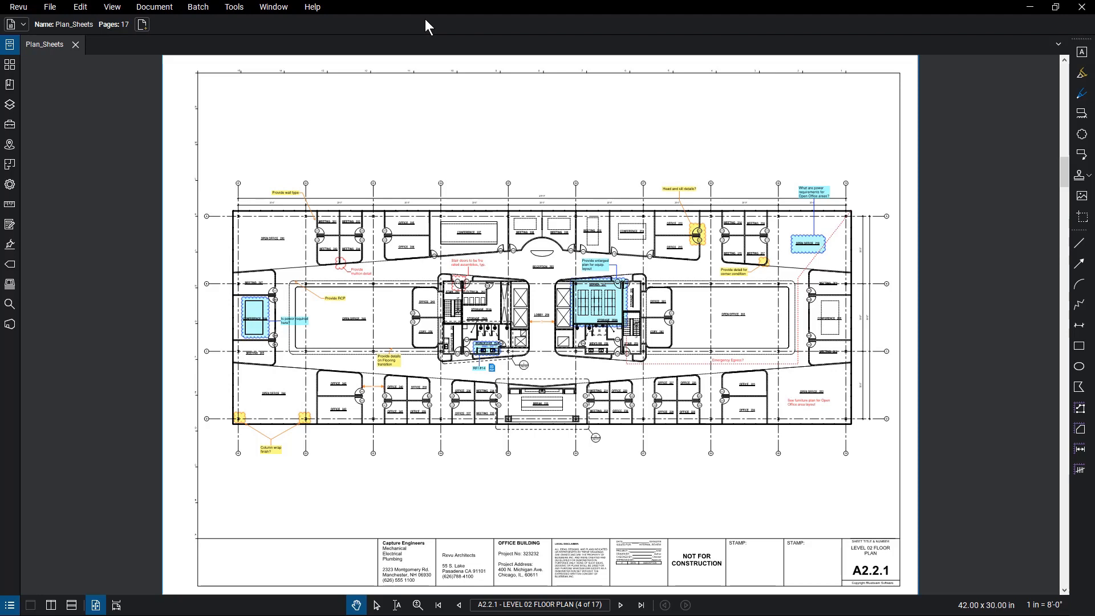
# View the pinned Electrical Plans category and the recent files in File Access.
pyautogui.click(14, 53)
pyautogui.moveTo(129, 132)
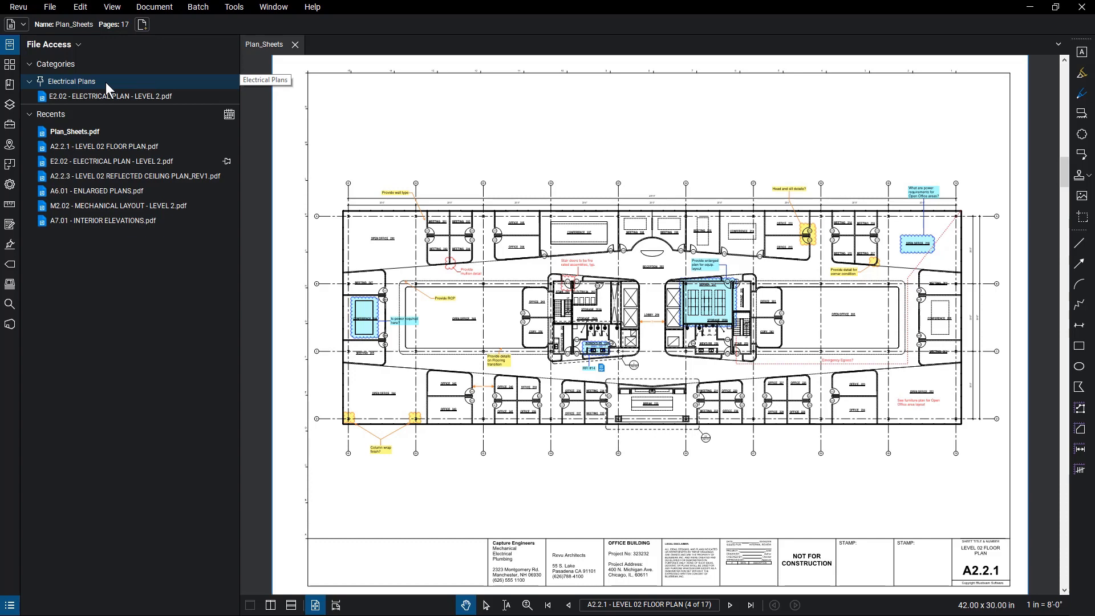
# Move the G0.00 cover sheet ahead of the G0.01 accessibility sheet in the page thumbnails and look over the page commands.
pyautogui.click(9, 64)
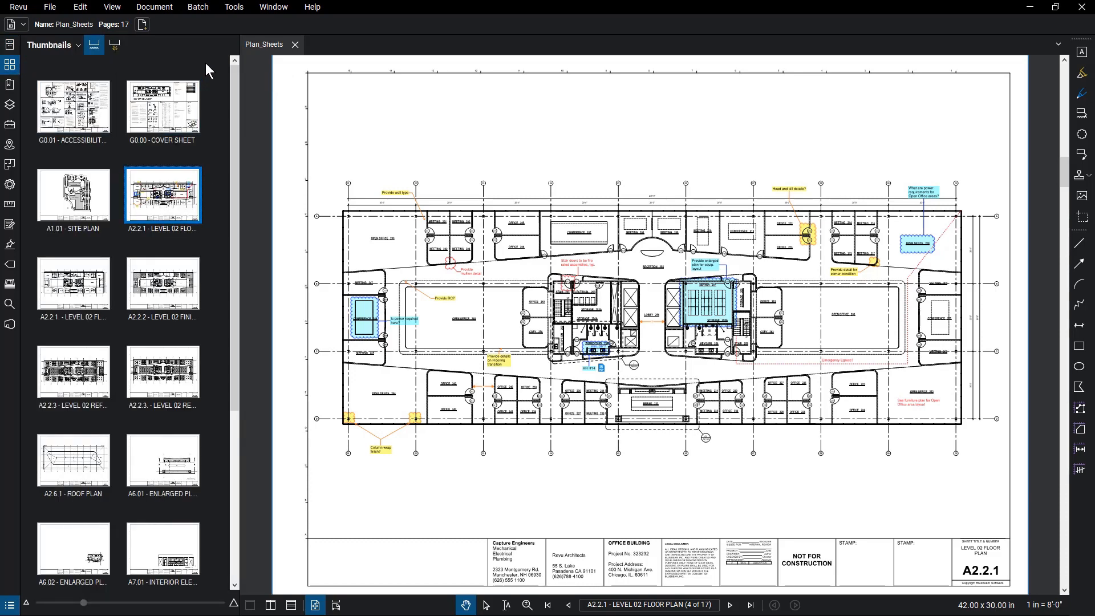
pyautogui.moveTo(182, 118); pyautogui.dragTo(36, 122)
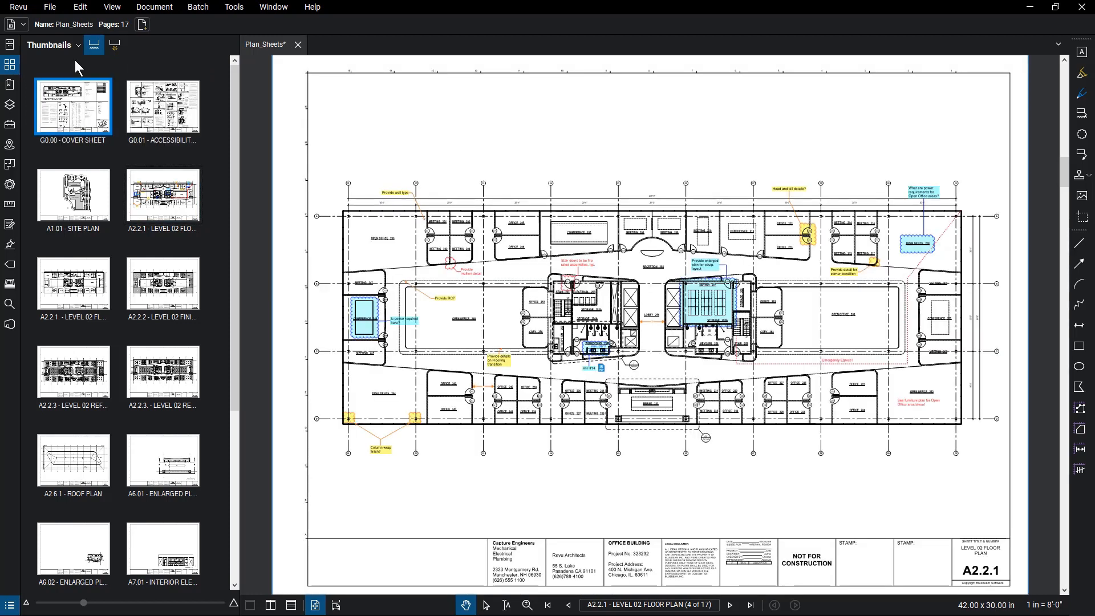
pyautogui.click(78, 46)
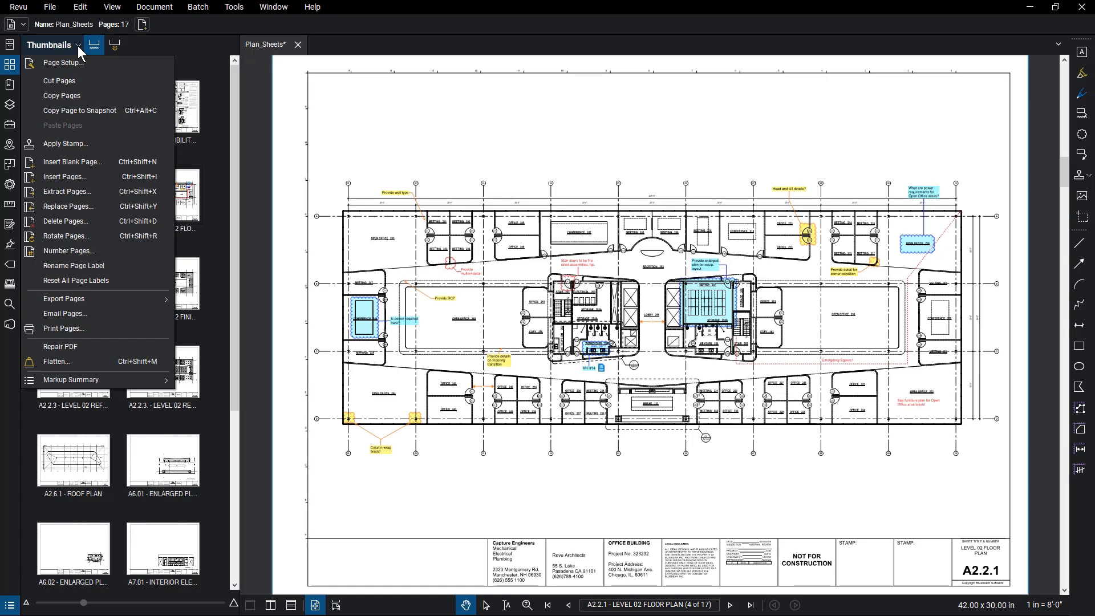
pyautogui.click(9, 123)
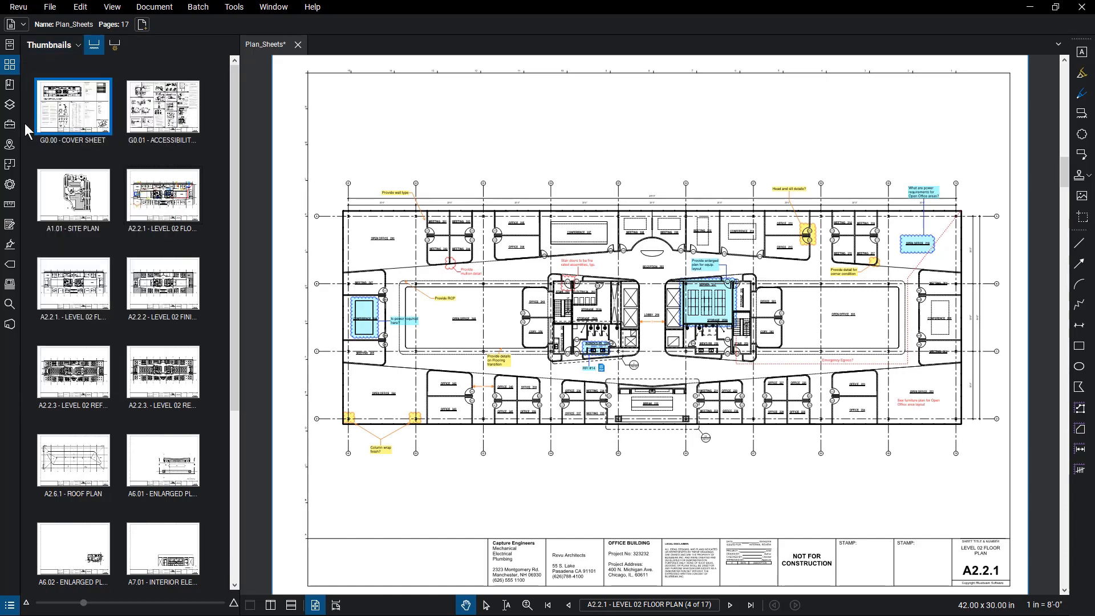
# Place the WR marker from the Carpentry Issues tool set in room Meeting 247 on the floor plan.
pyautogui.click(9, 124)
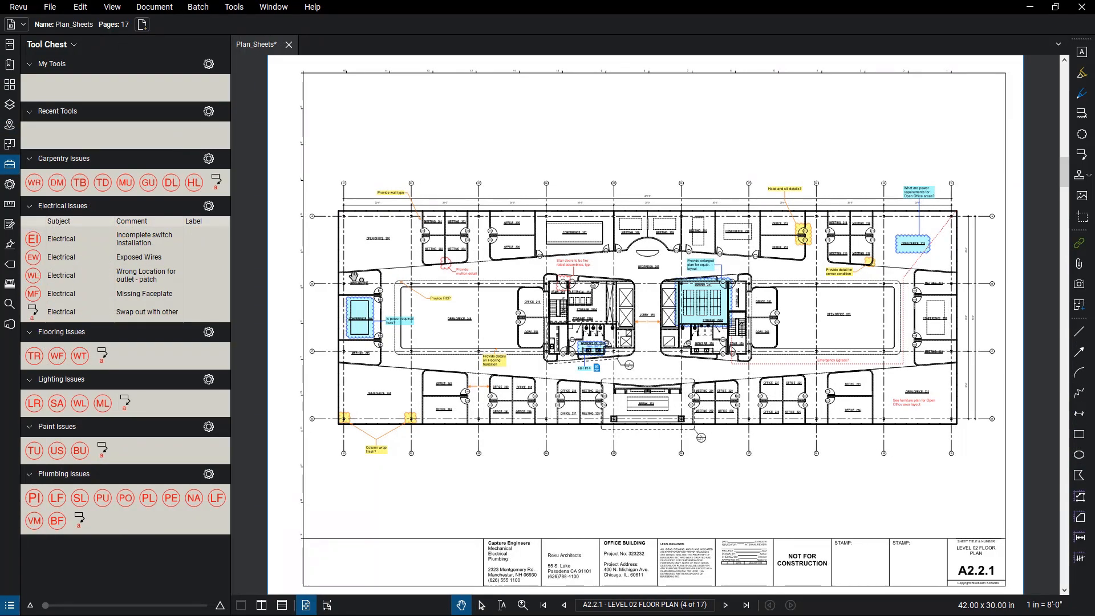
pyautogui.scroll(5, 354, 279)
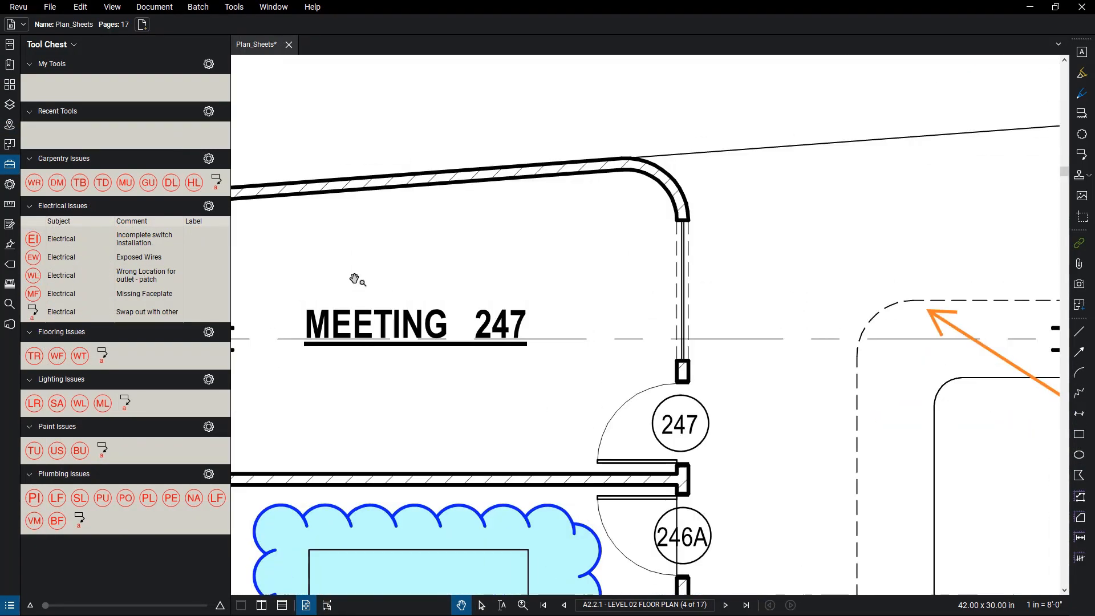
pyautogui.click(34, 182)
pyautogui.click(417, 221)
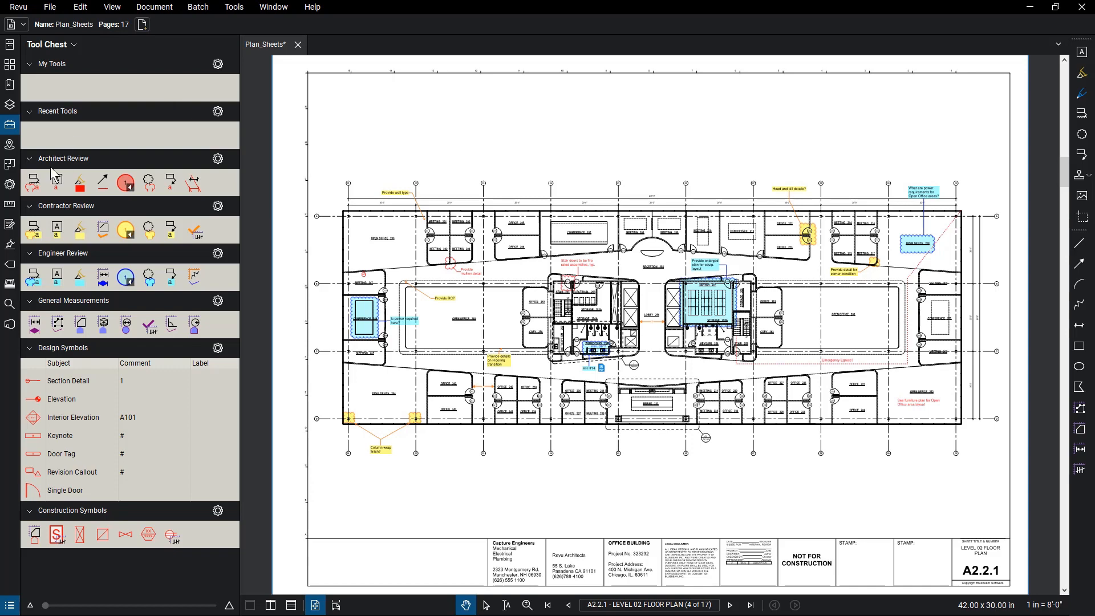
# Review the page scale and measurement settings in Measurements.
pyautogui.click(17, 209)
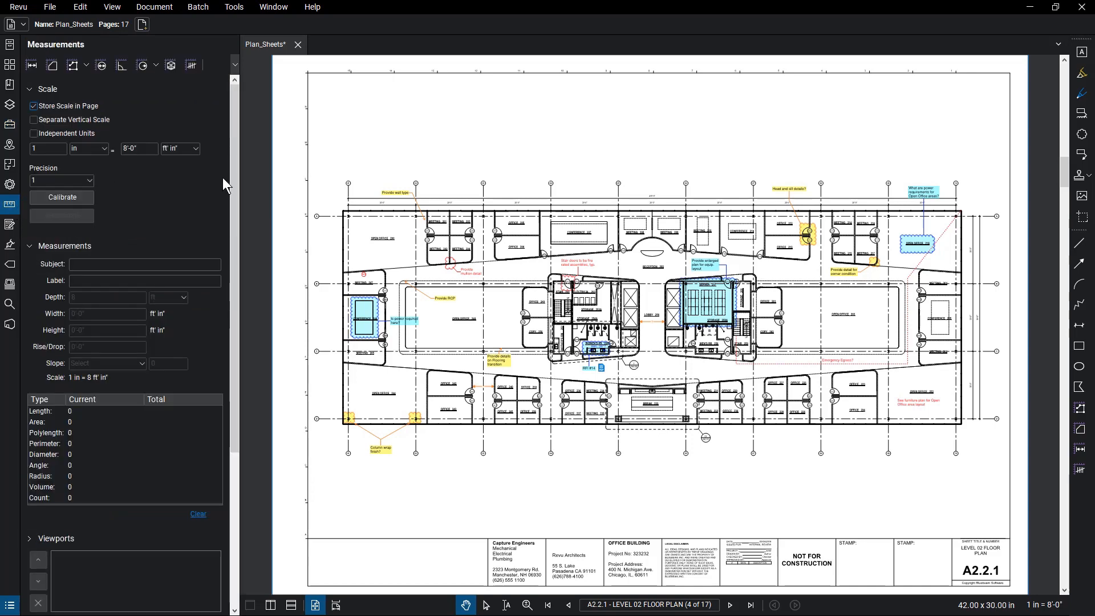
pyautogui.moveTo(234, 165)
pyautogui.mouseDown()
pyautogui.moveTo(234, 341)
pyautogui.moveTo(236, 183)
pyautogui.moveTo(193, 170)
pyautogui.mouseUp()
# View the Studio sessions and projects, and collapse the Studio list.
pyautogui.click(11, 325)
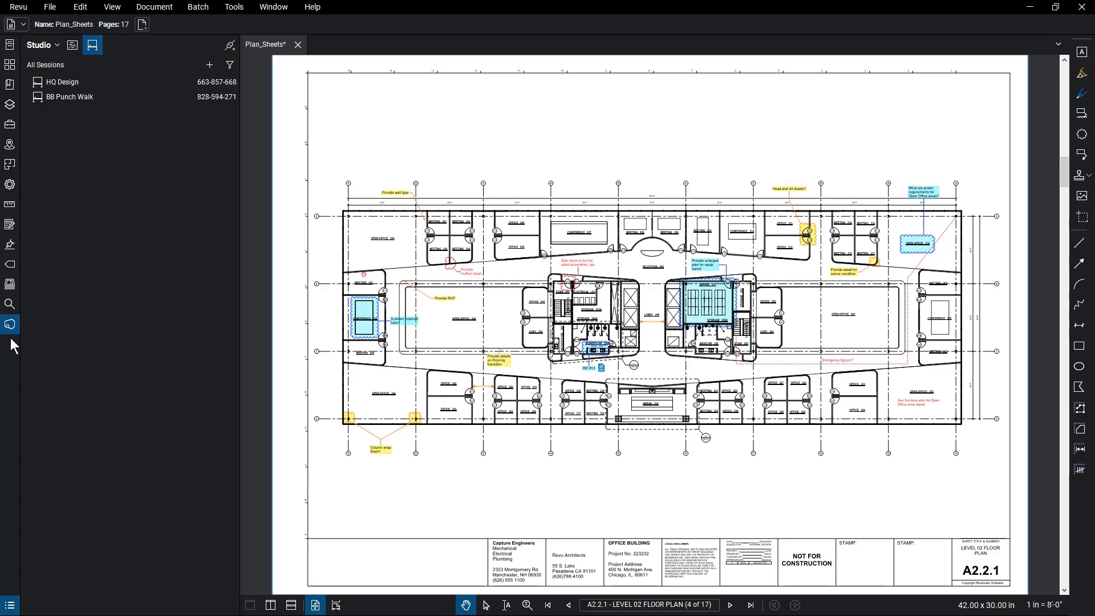
pyautogui.click(67, 50)
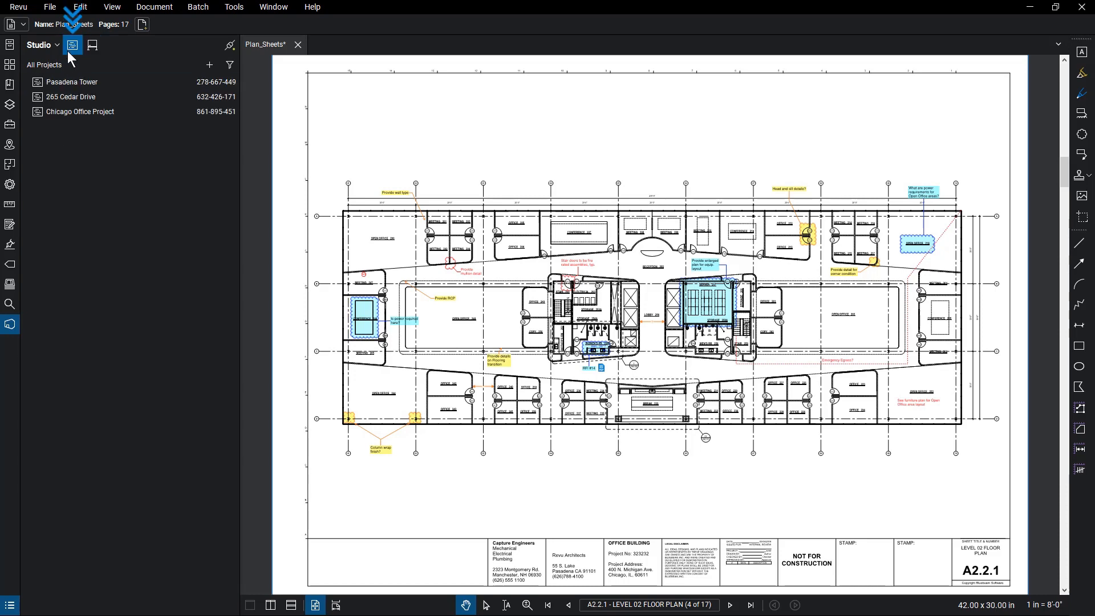
pyautogui.click(14, 328)
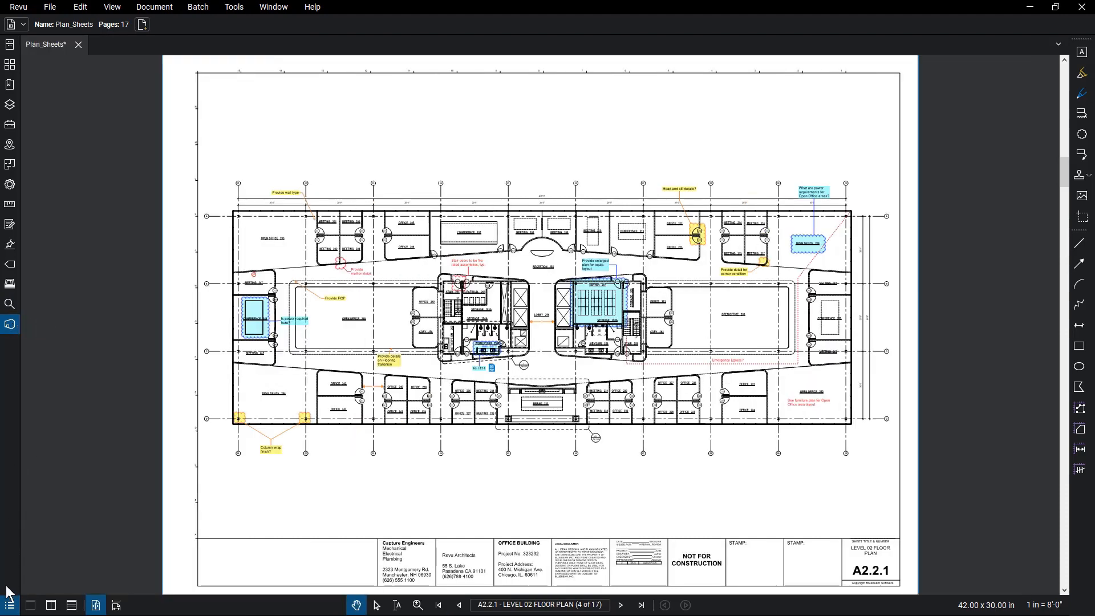
# Sort the Markups List by subject and set the review status of the "Provide detail for corner condition" markup to Completed.
pyautogui.click(9, 605)
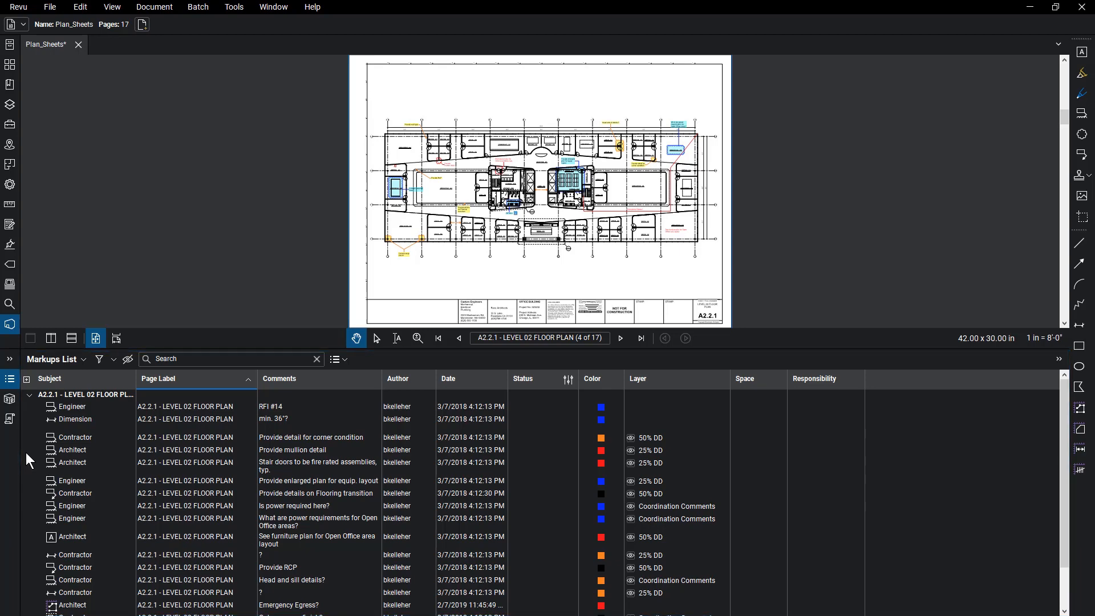
pyautogui.click(94, 376)
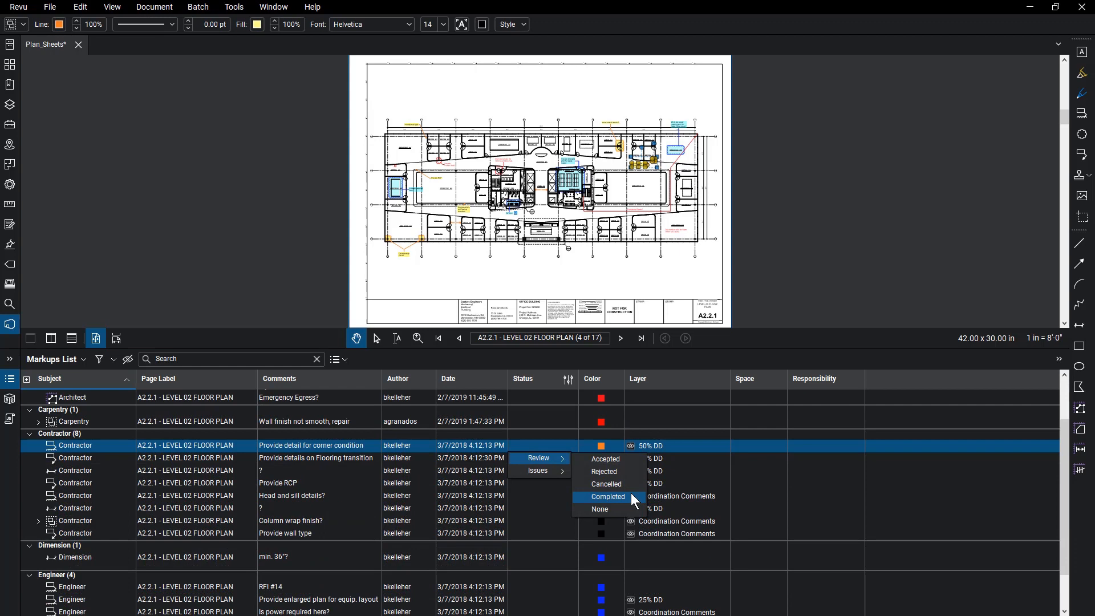
pyautogui.click(630, 494)
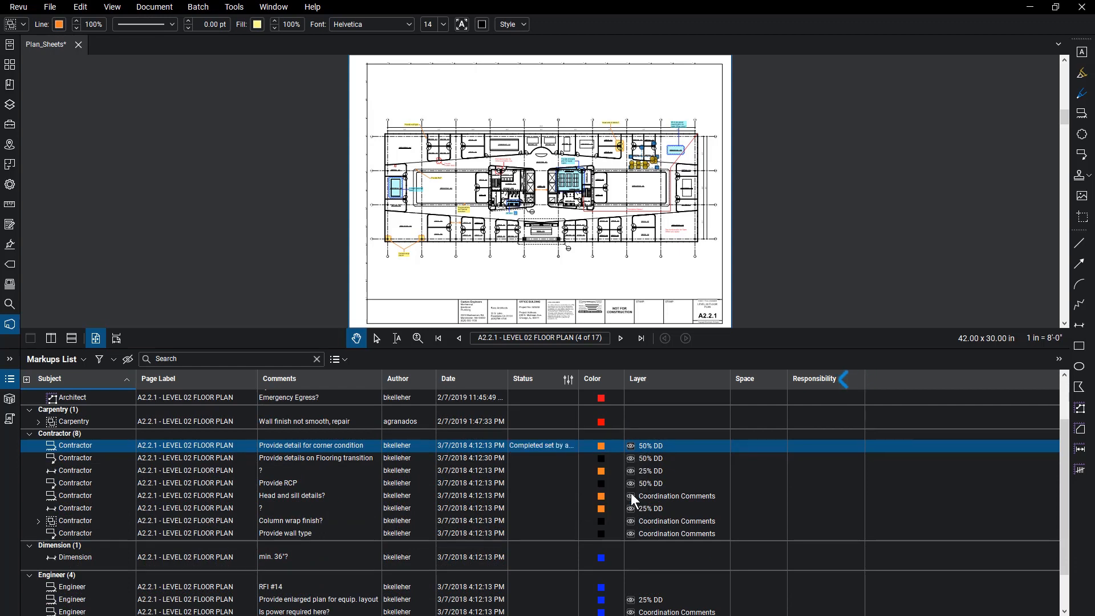
# Look at the export formats for the markup summary and hide the Markups List.
pyautogui.click(345, 360)
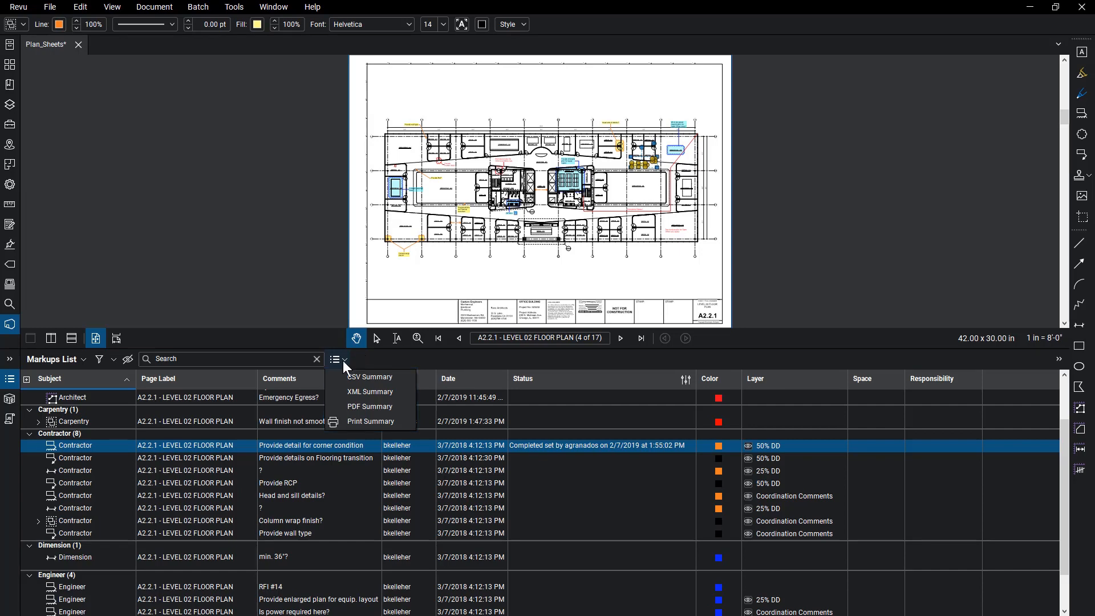
pyautogui.click(343, 361)
pyautogui.click(10, 378)
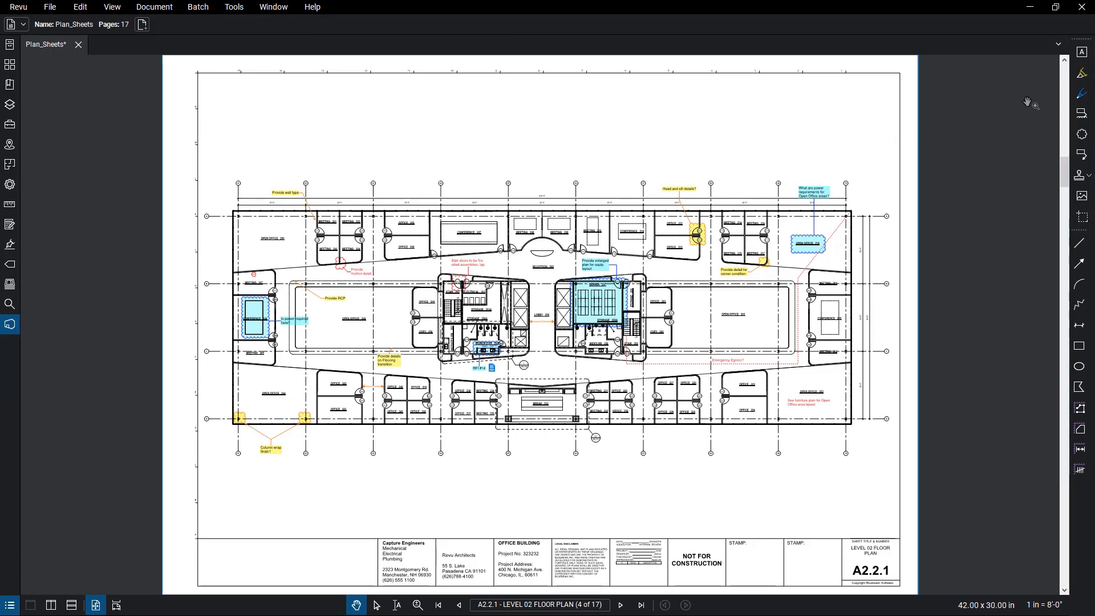
# Draw a red cloud markup around the Conference 265 room label.
pyautogui.click(1081, 134)
pyautogui.scroll(5, 851, 331)
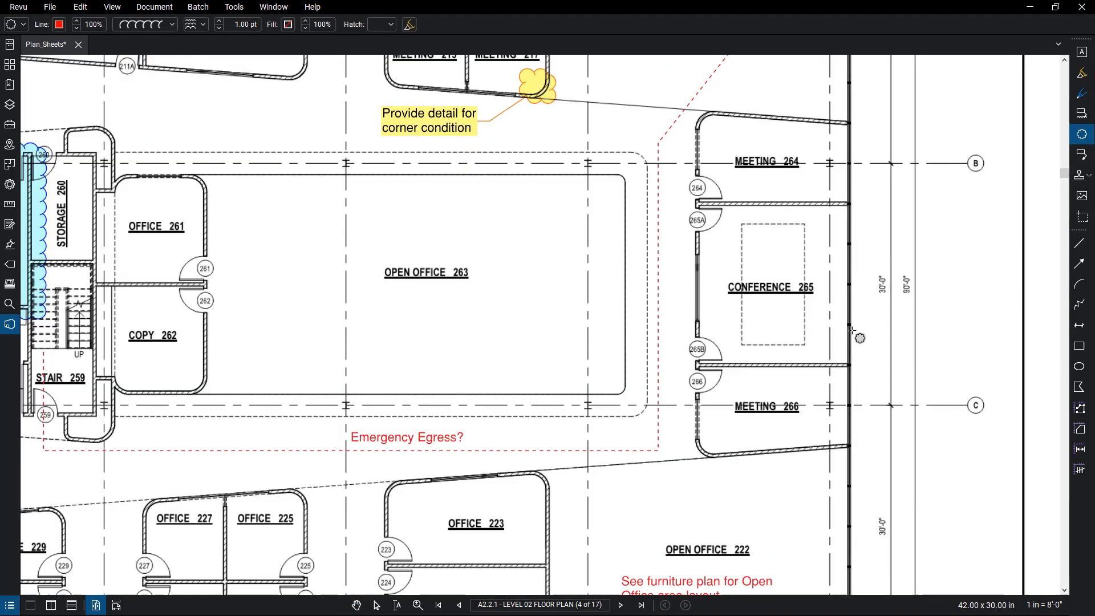
pyautogui.scroll(2, 852, 330)
pyautogui.moveTo(577, 207); pyautogui.dragTo(795, 283)
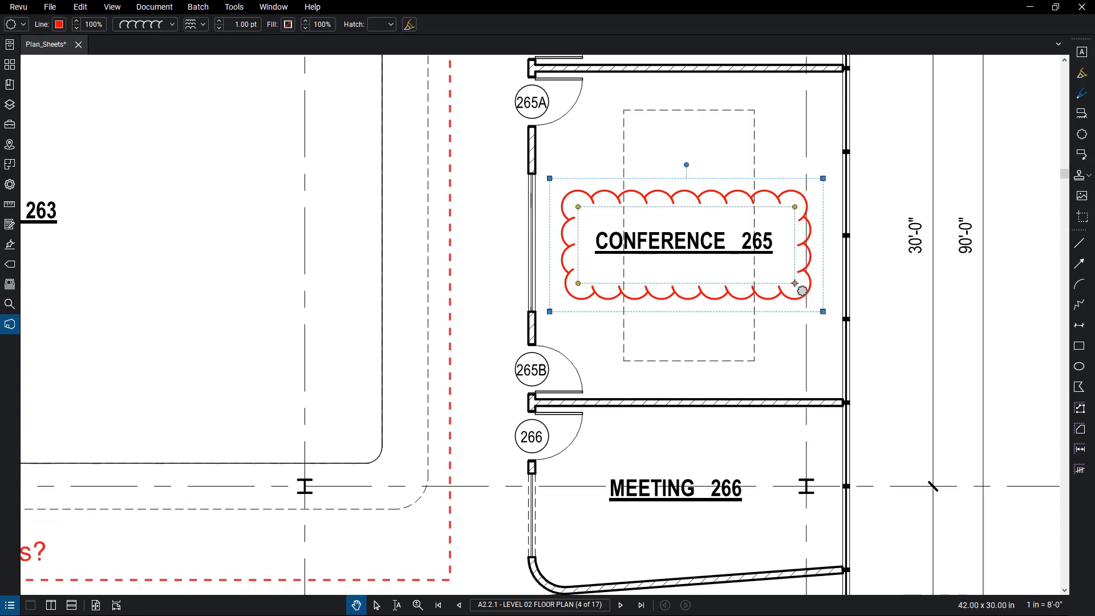
# Look through the list of available toolbars, close it and deselect the cloud markup.
pyautogui.click(245, 11)
pyautogui.moveTo(292, 148)
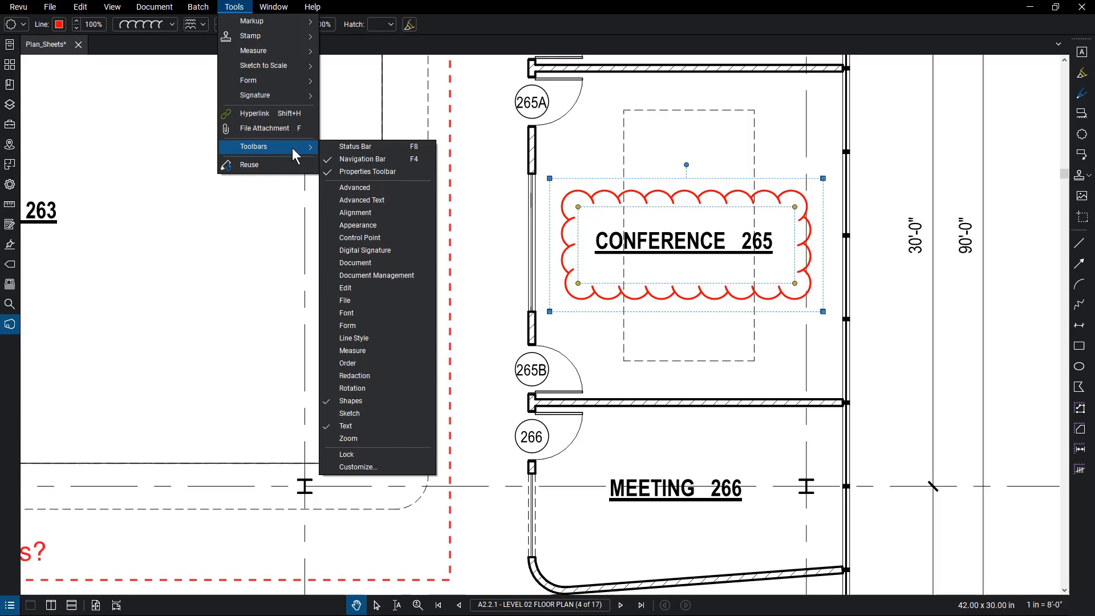
pyautogui.click(384, 398)
pyautogui.click(384, 398)
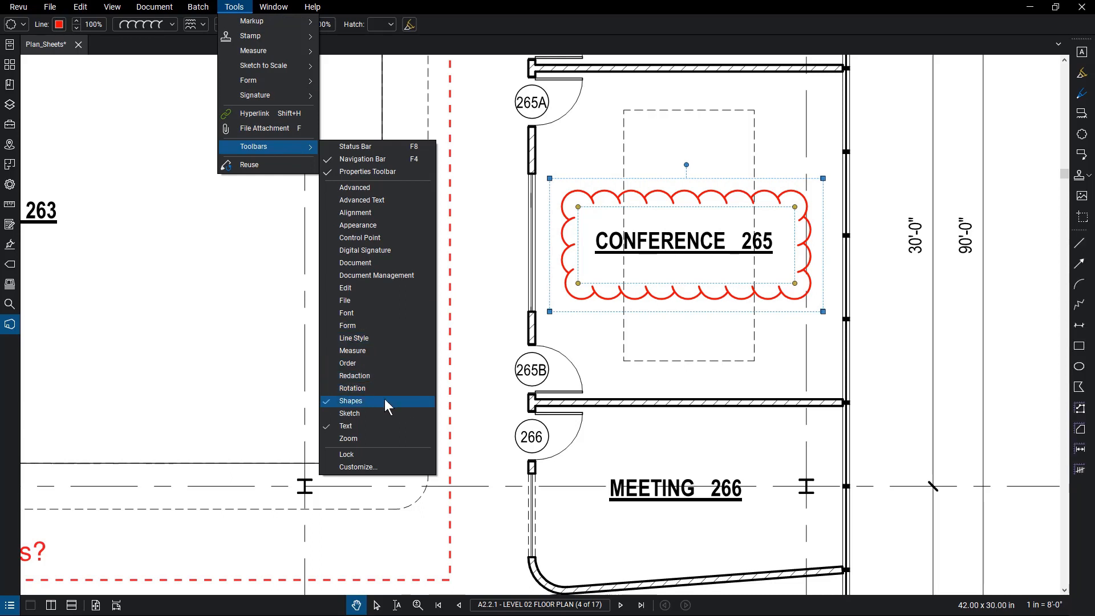
pyautogui.press('Escape')
pyautogui.press('Escape')
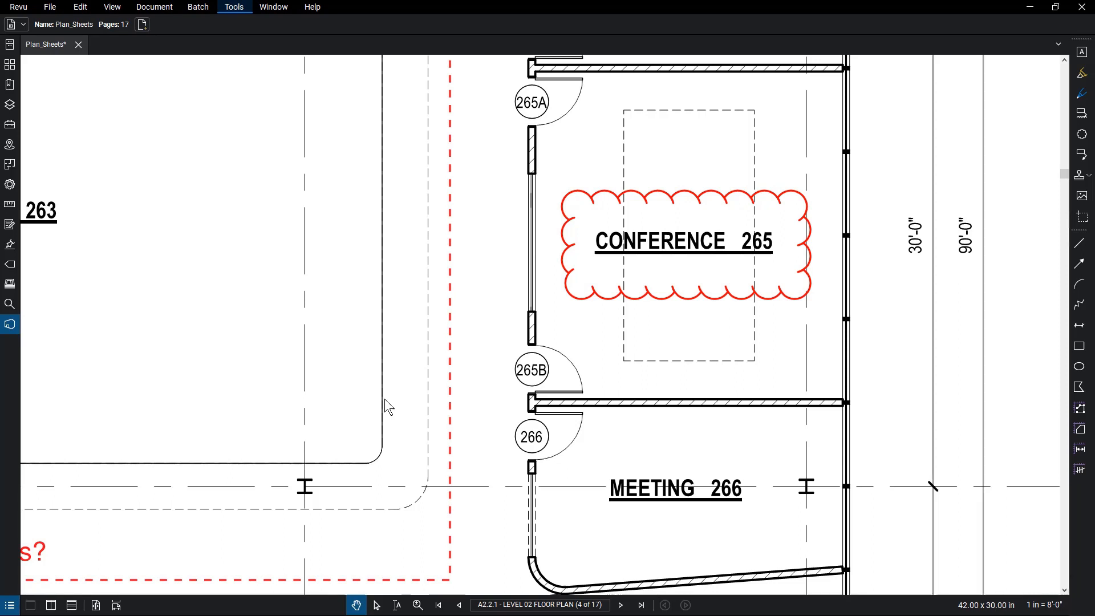
# Give the cloud markup around the Conference 265 room label an orange fill with the highlight effect.
pyautogui.click(593, 295)
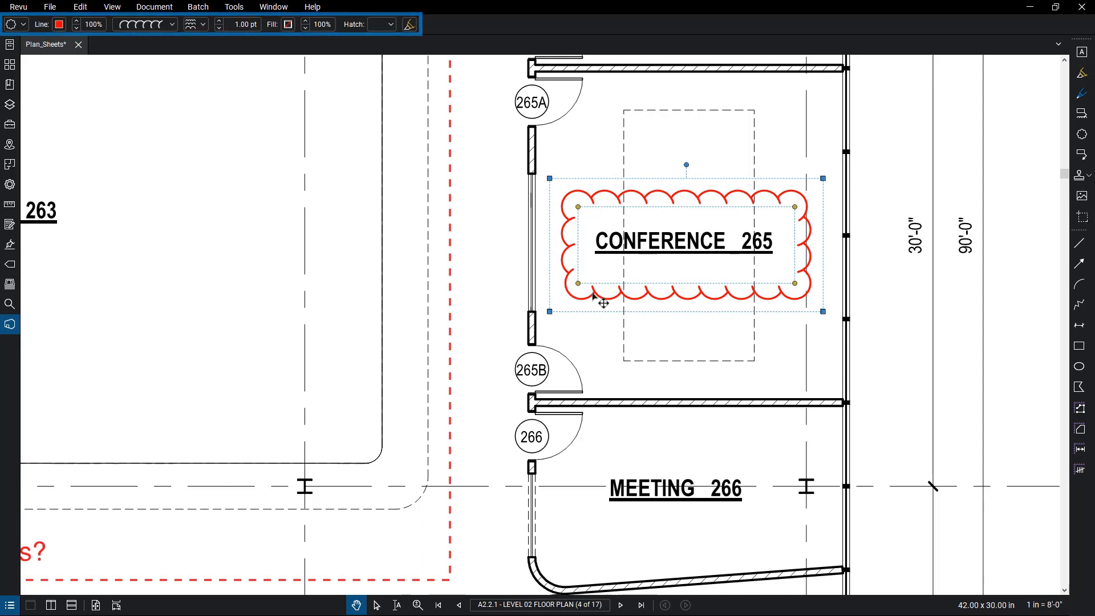
pyautogui.click(284, 25)
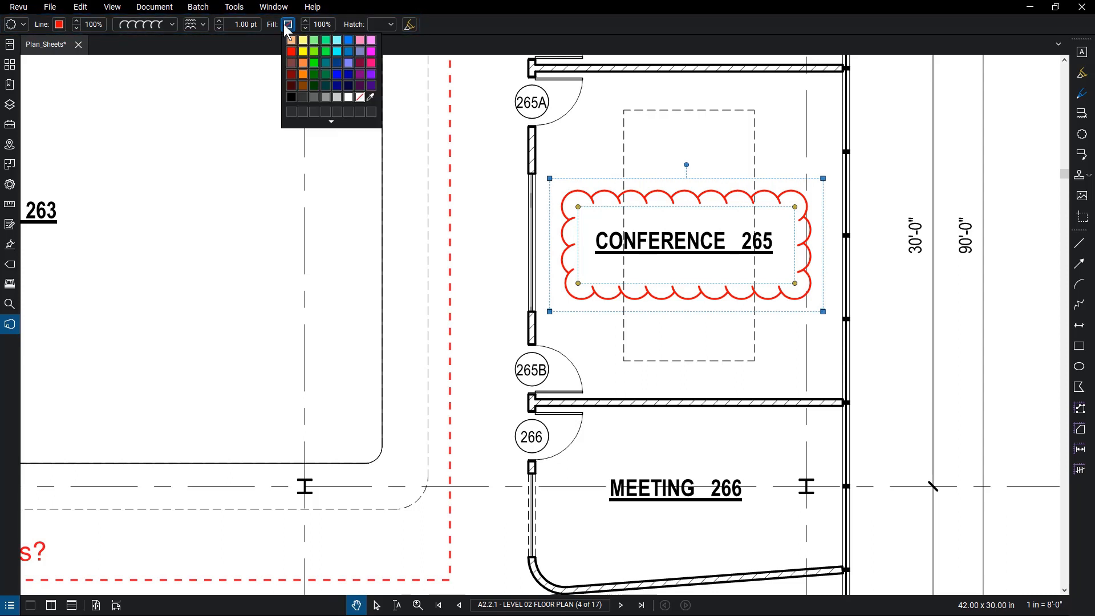
pyautogui.click(304, 74)
pyautogui.click(414, 31)
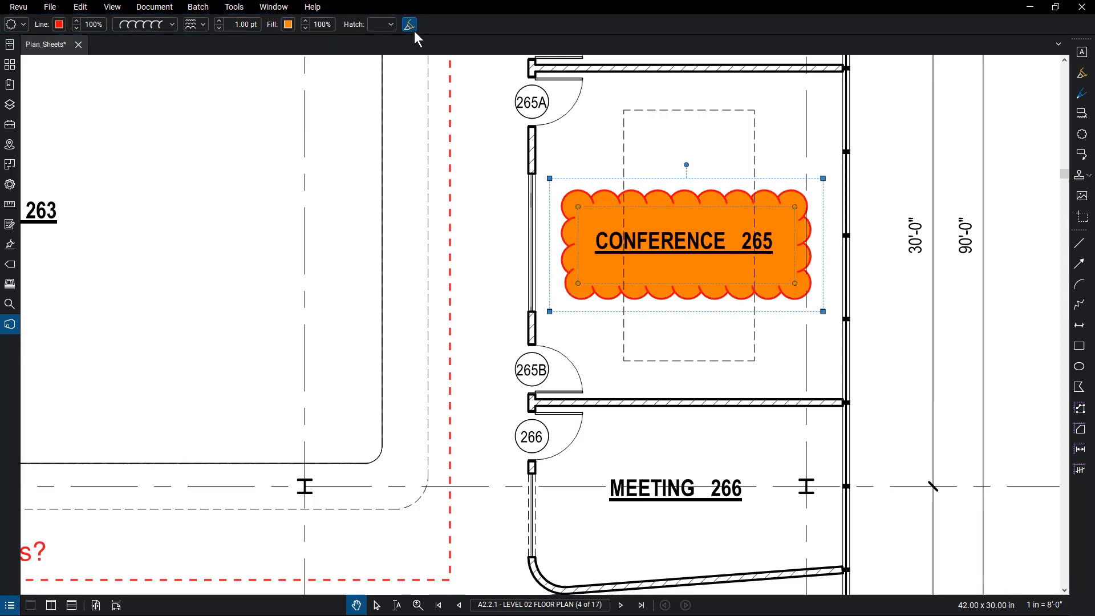
pyautogui.press('Escape')
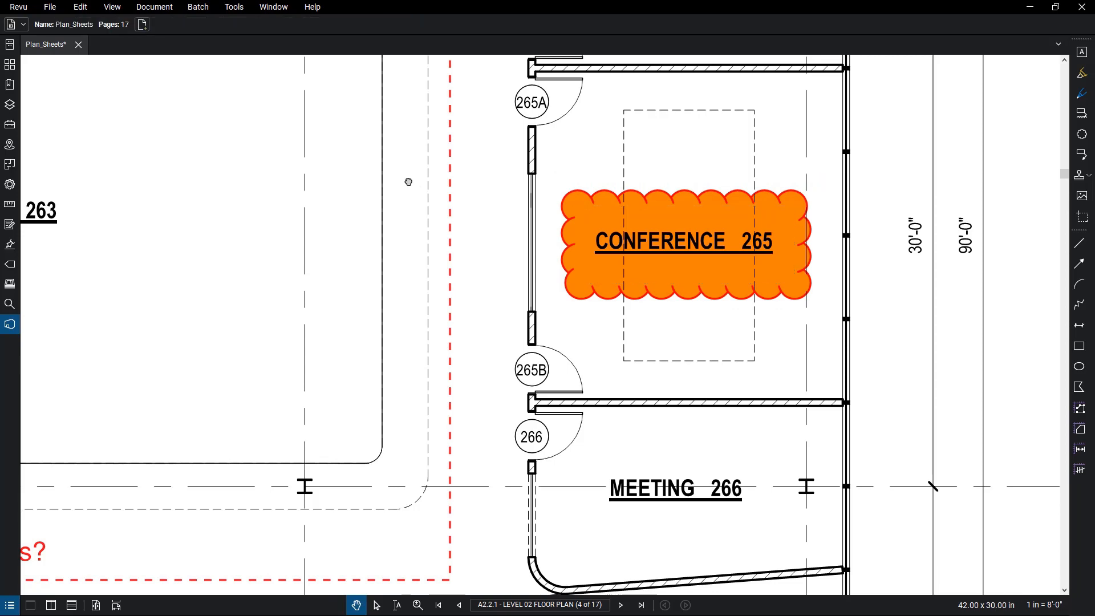
# Split the Plan_Sheets view vertically into two panes and zoom into the floor plan in each pane independently.
pyautogui.hotkey('ctrl', '0')
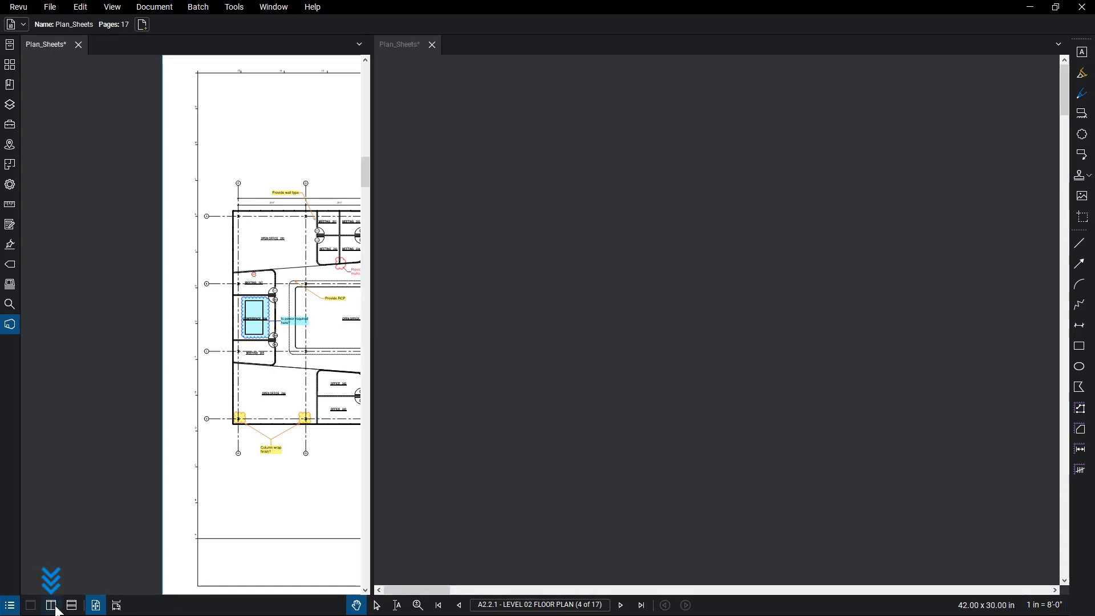
pyautogui.click(51, 605)
pyautogui.scroll(5, 416, 342)
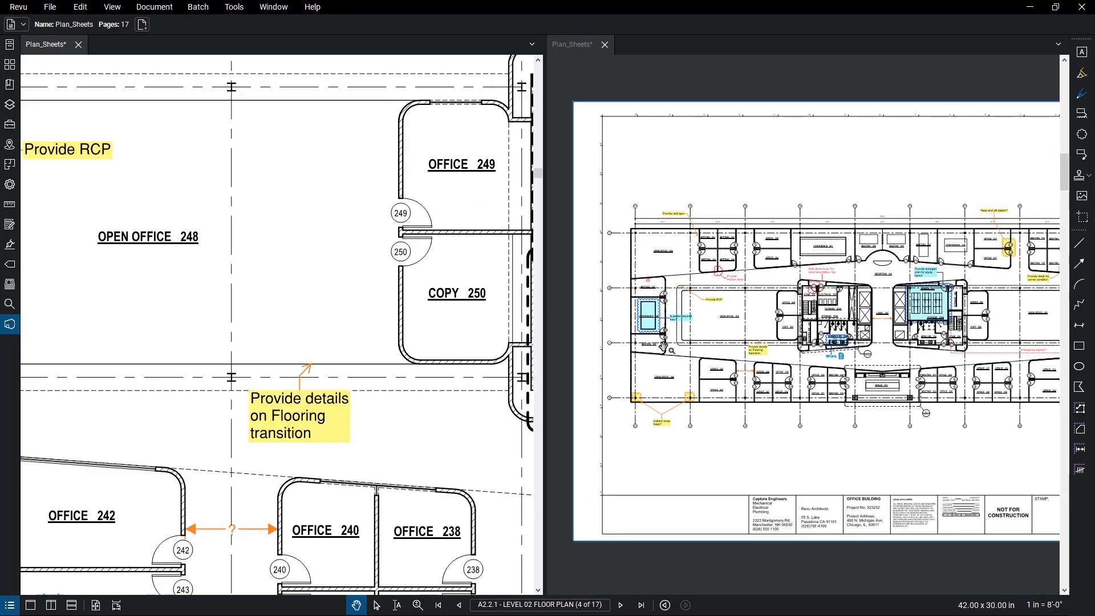
pyautogui.scroll(5, 755, 378)
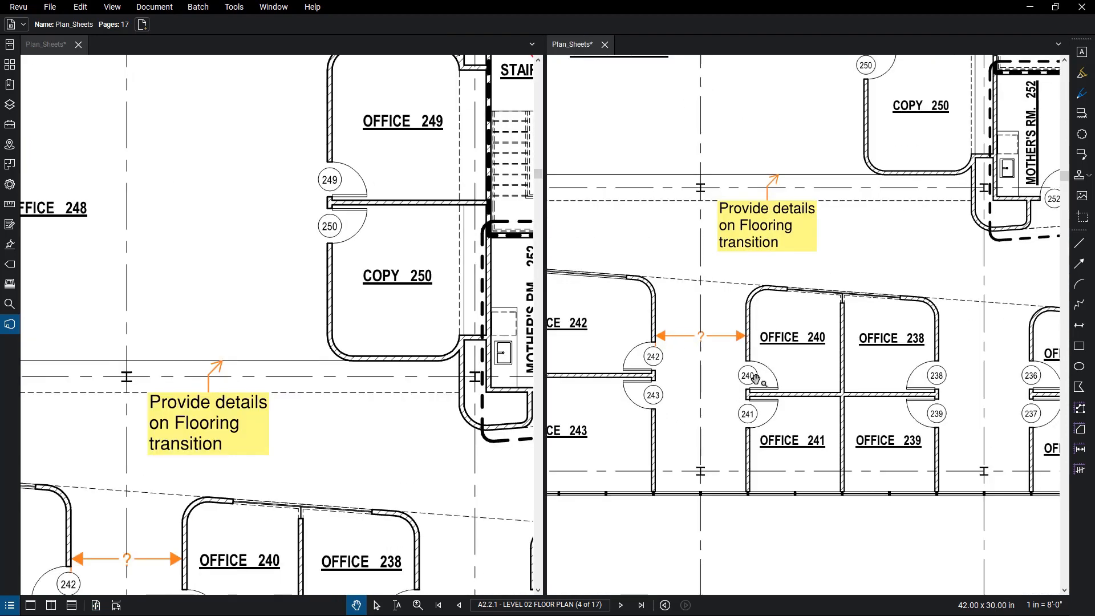
# Close the second pane and view the Level 02 floor plan in full-page mode, zooming in and back out.
pyautogui.click(604, 45)
pyautogui.hotkey('ctrl', '9')
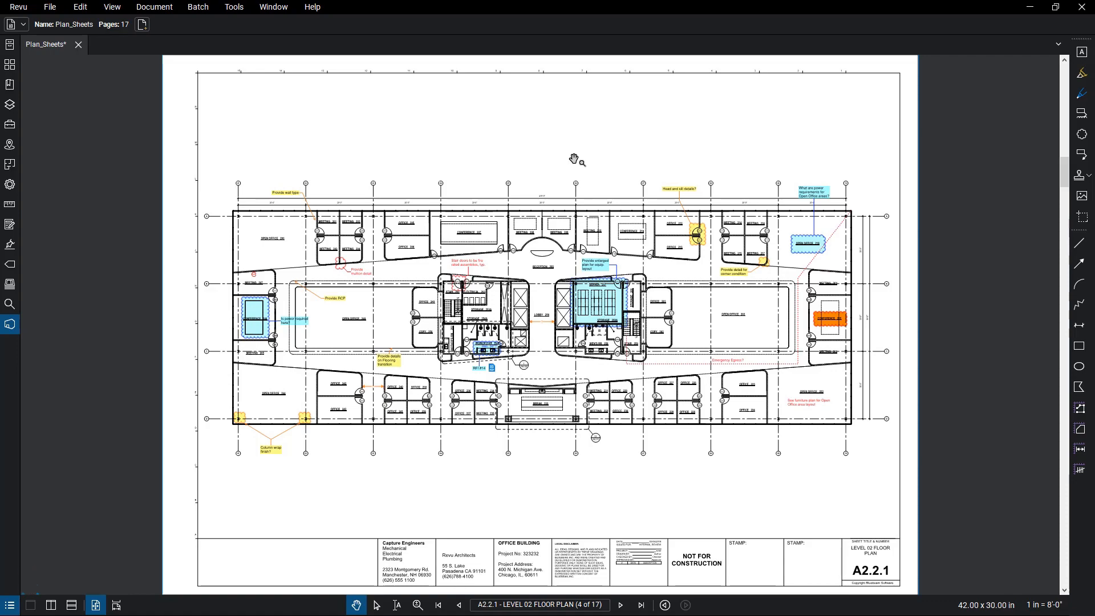
pyautogui.scroll(5, 449, 254)
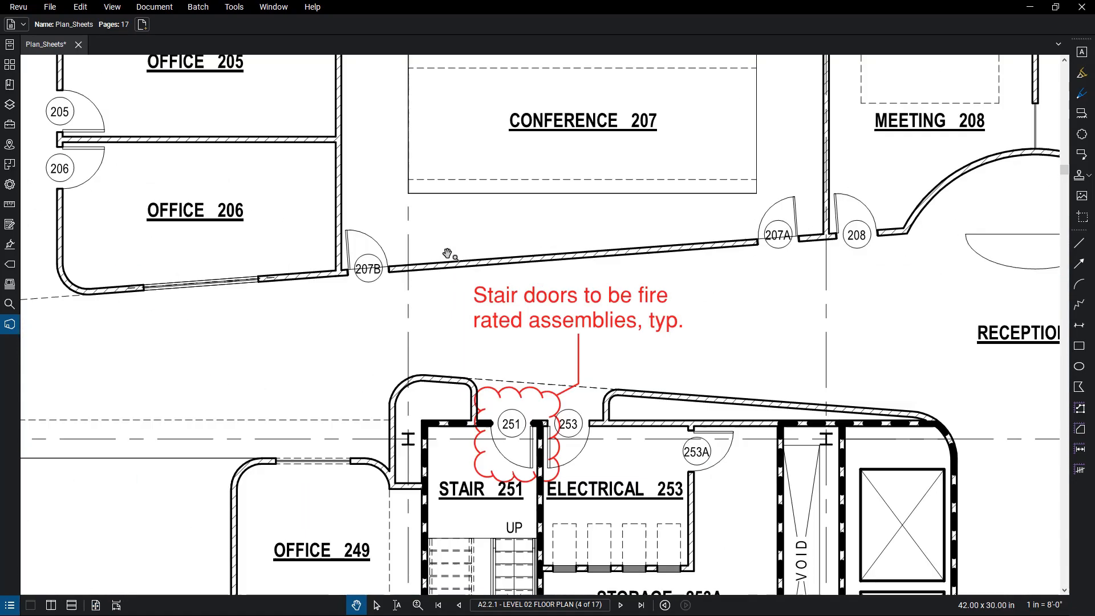
pyautogui.scroll(-5, 447, 254)
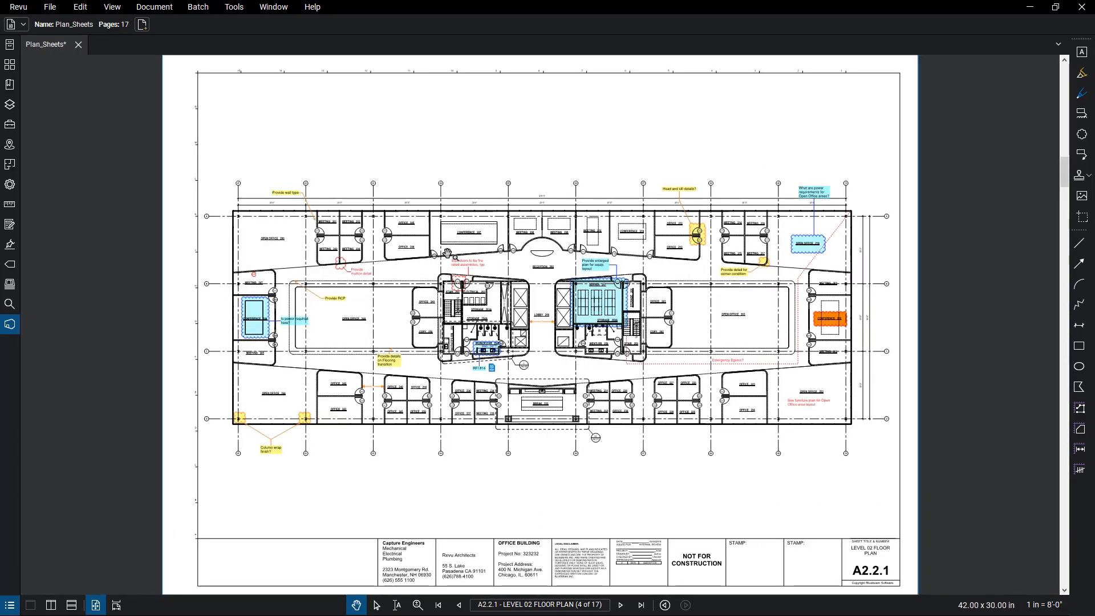
# Try the scrolling pages view by moving down to the following sheet and back, and return to the one full page view.
pyautogui.click(117, 607)
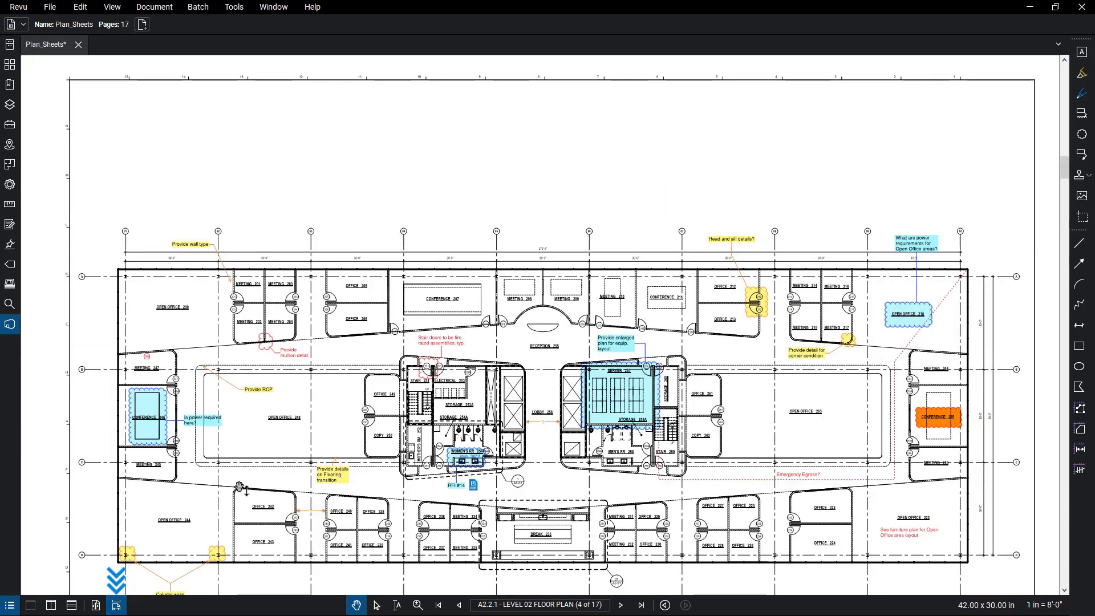
pyautogui.scroll(-2, 246, 483)
pyautogui.scroll(-10, 245, 483)
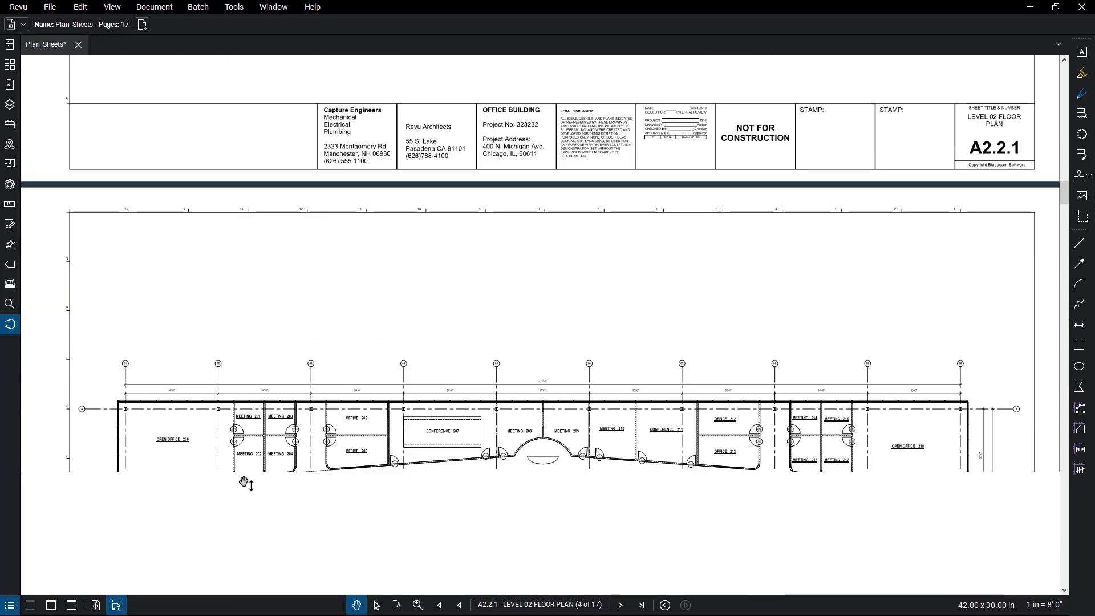
pyautogui.scroll(10, 245, 484)
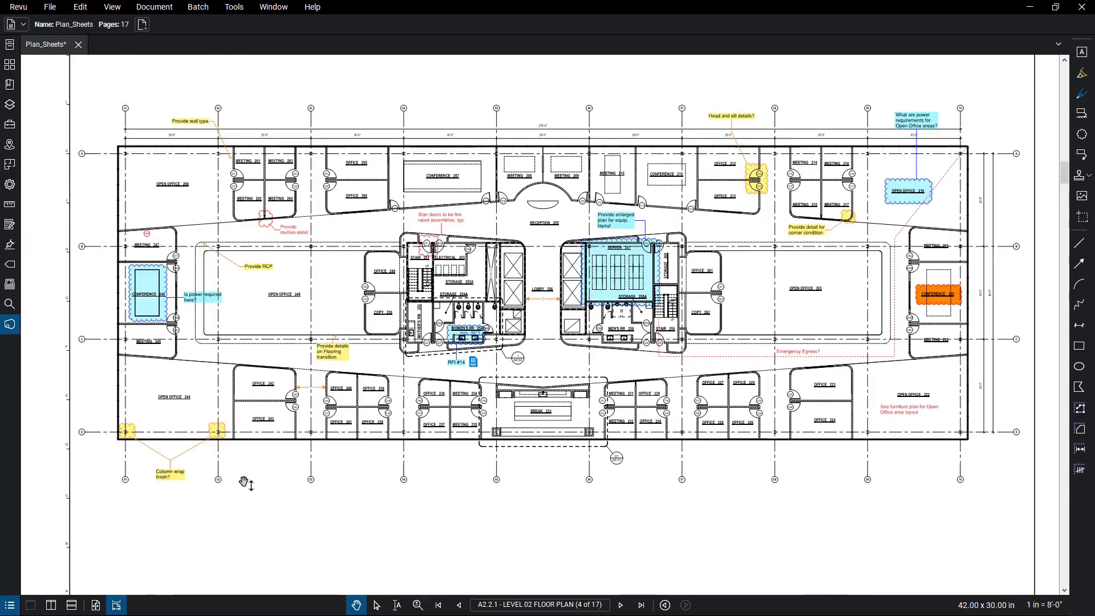
pyautogui.click(96, 605)
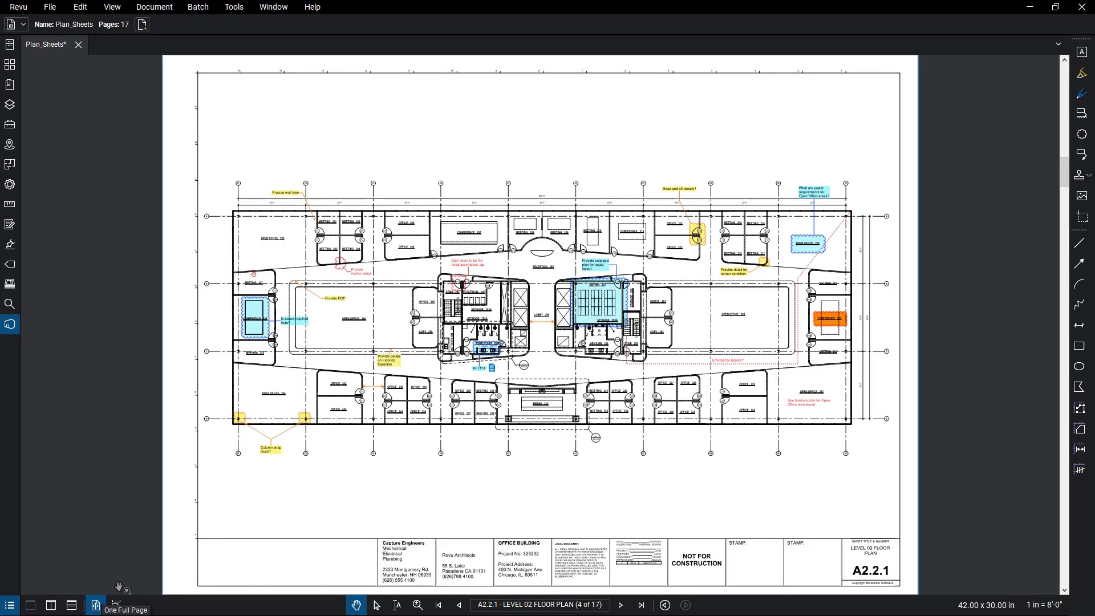
# Page forward through the sheets from page 4 and step back to page 5.
pyautogui.click(621, 605)
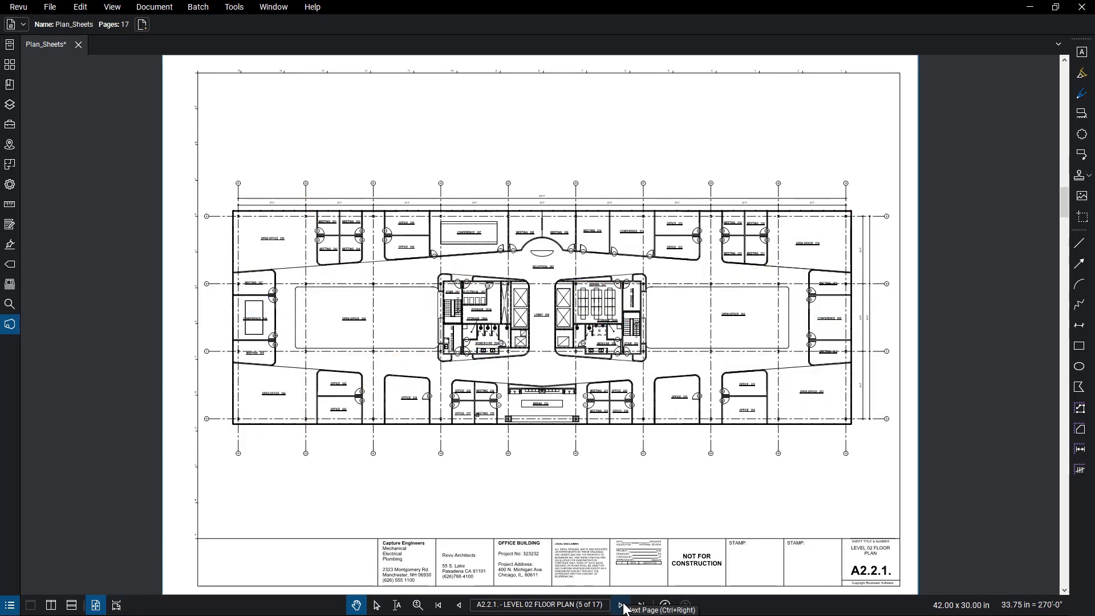
pyautogui.click(621, 605)
pyautogui.click(459, 604)
pyautogui.click(459, 605)
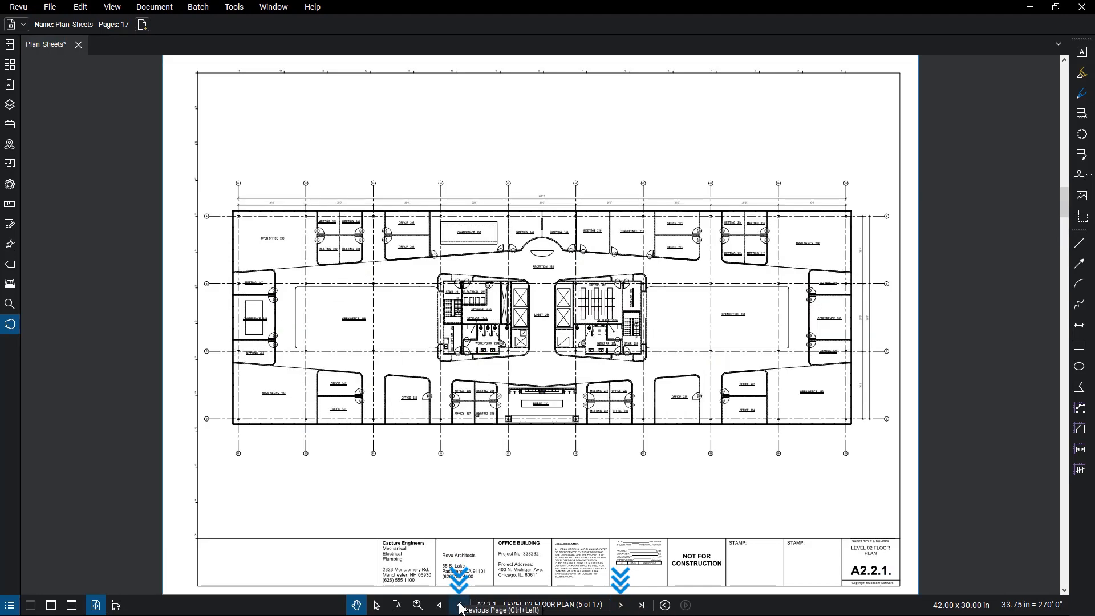